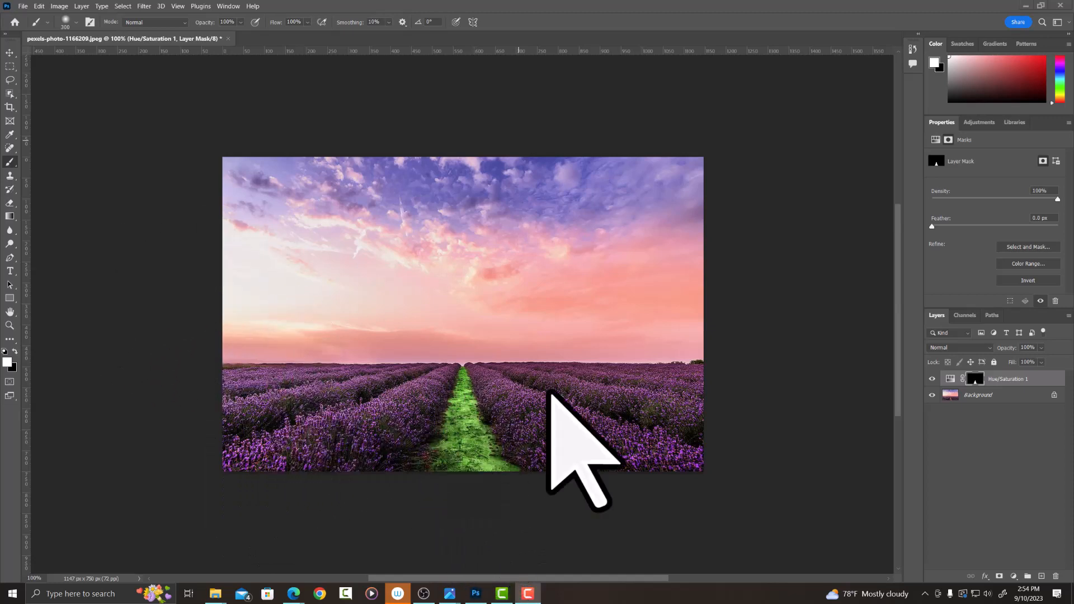
Try painting white on the Hue/Saturation 1 mask over the second lavender row left of the path with a 100 px brush, then undo it.
left_click(973, 380)
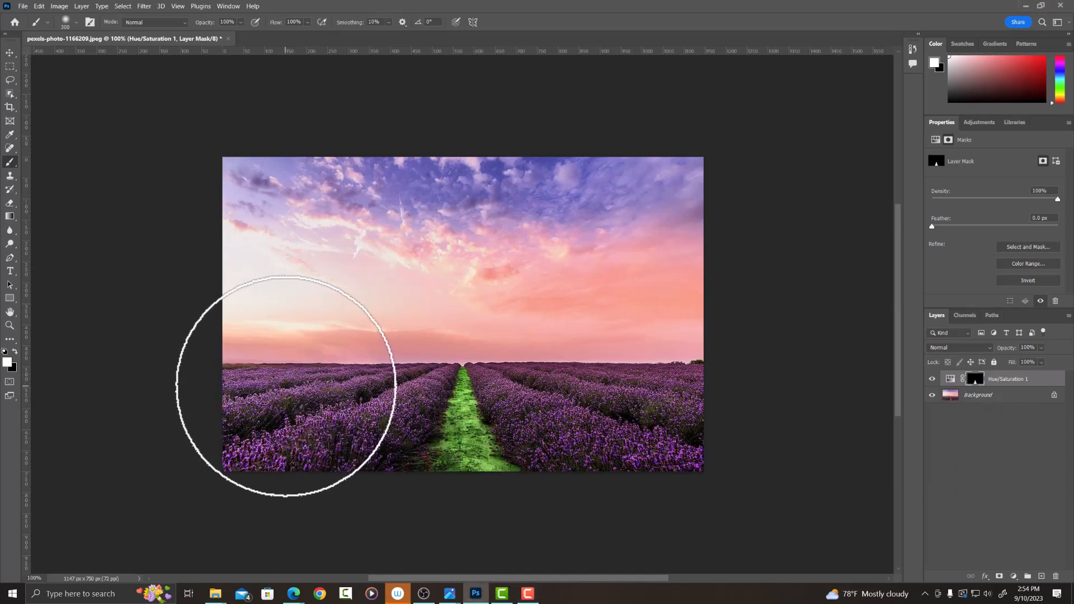
key("bracketleft")
key("bracketleft")
key("bracketleft")
key("bracketleft")
key("bracketleft")
key("bracketleft")
left_click_drag(275, 403, 225, 420)
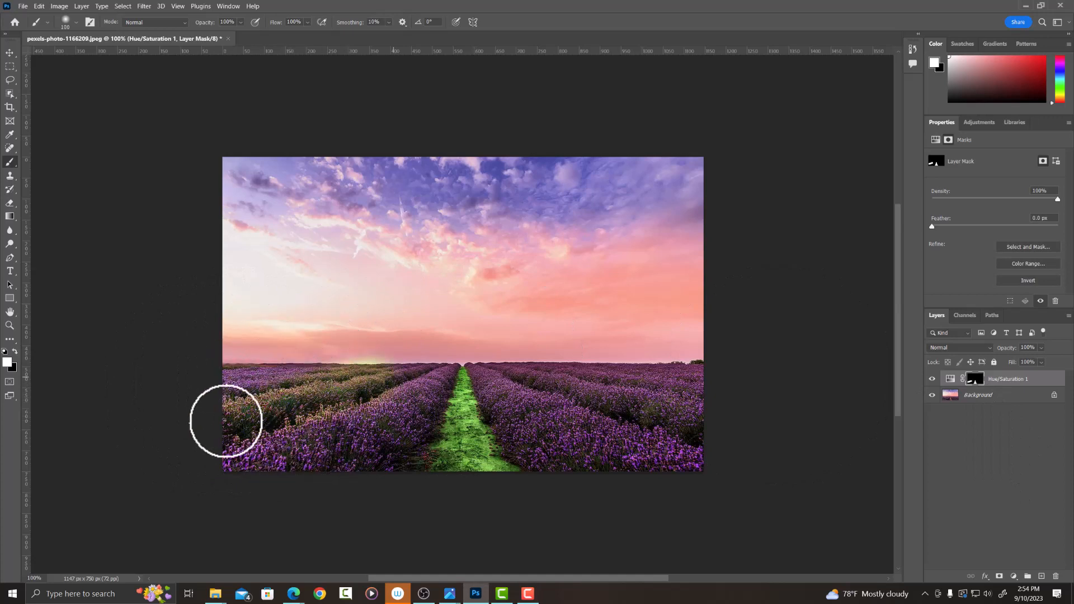
key("ctrl+z")
key("ctrl+z")
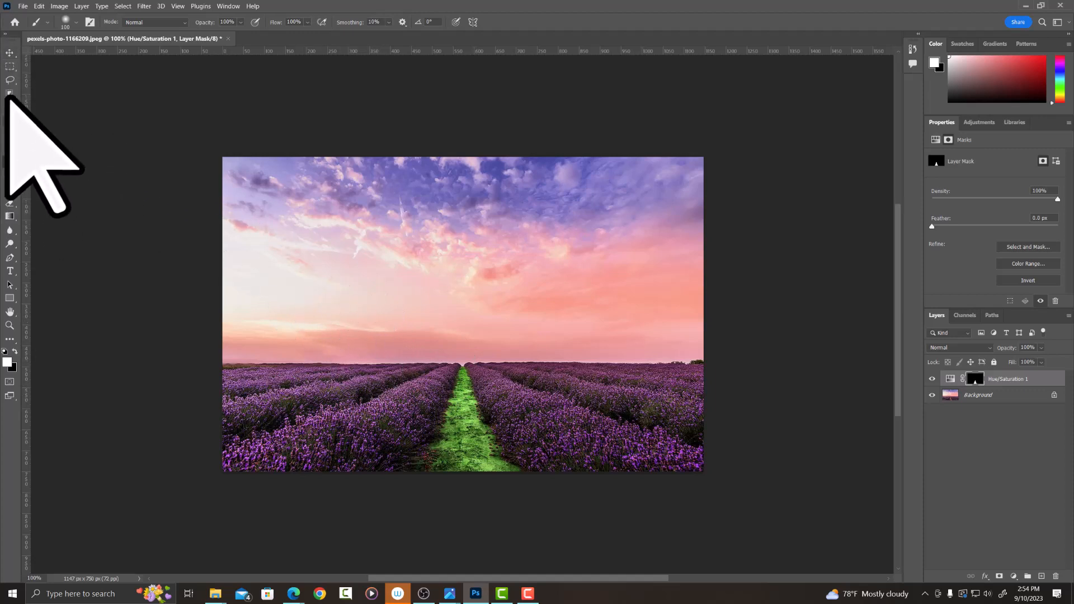
Draw a freehand Lasso selection around the second lavender row on the left side of the green path.
left_click(9, 66)
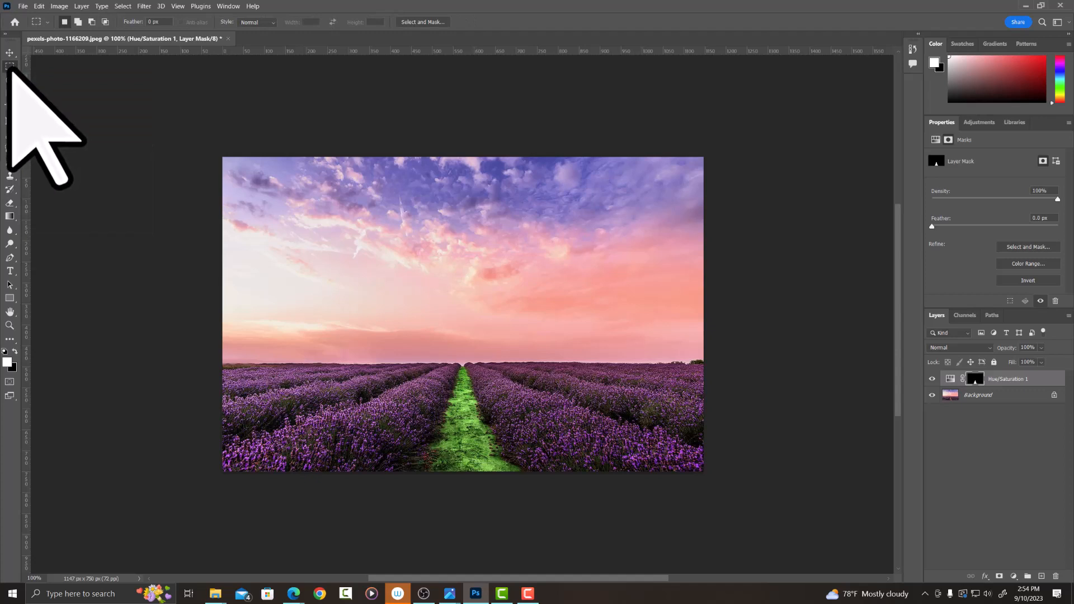
left_click(10, 80)
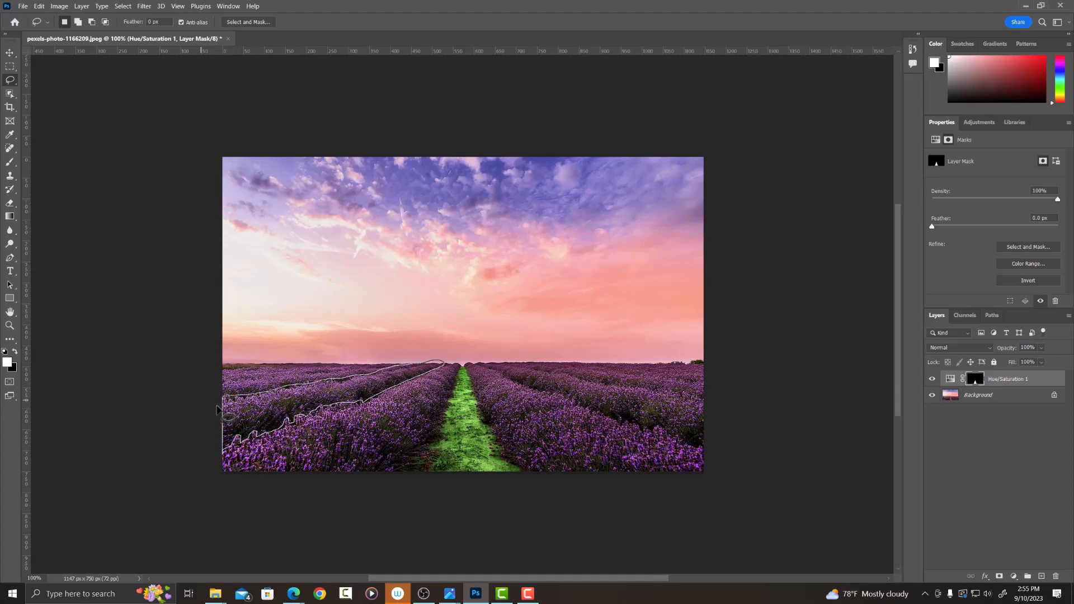
left_click_drag(218, 411, 172, 411)
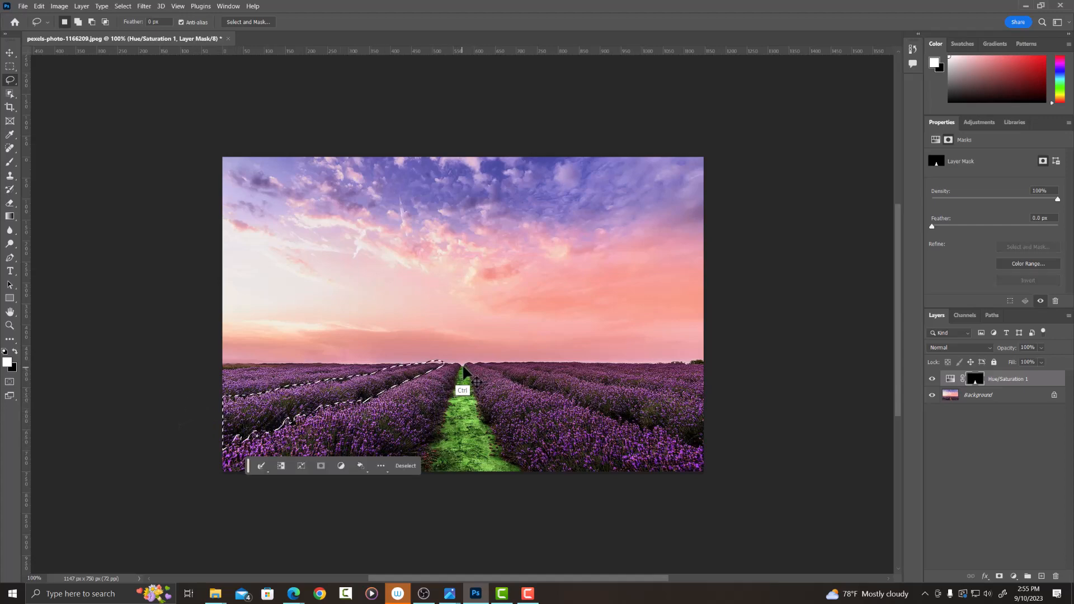
Subtract the stray edges and the strip of sky at the far tip from the left lavender row selection.
key("ctrl+plus")
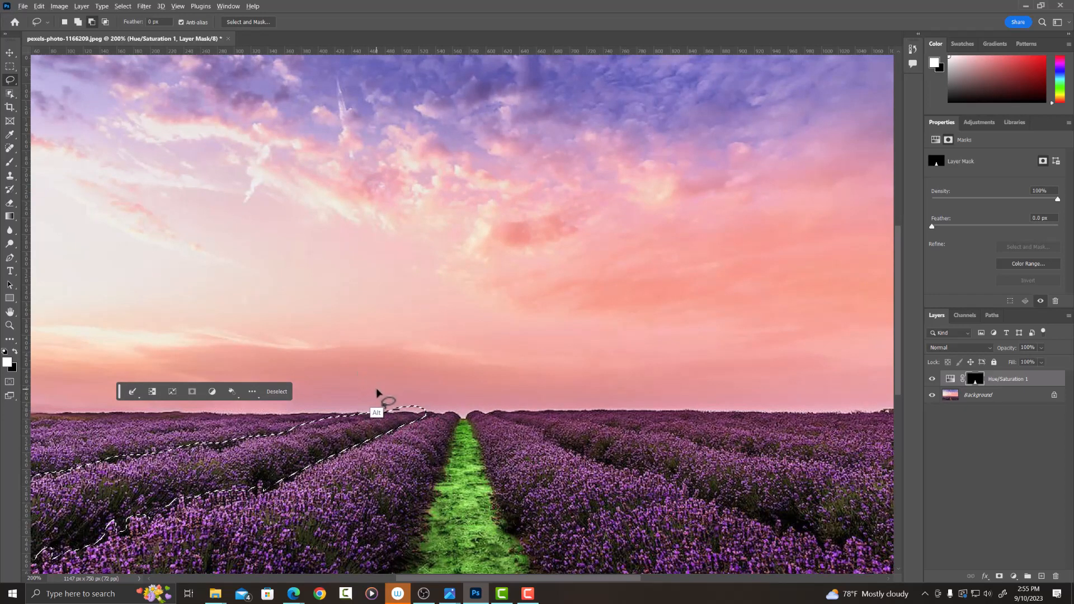
key("alt")
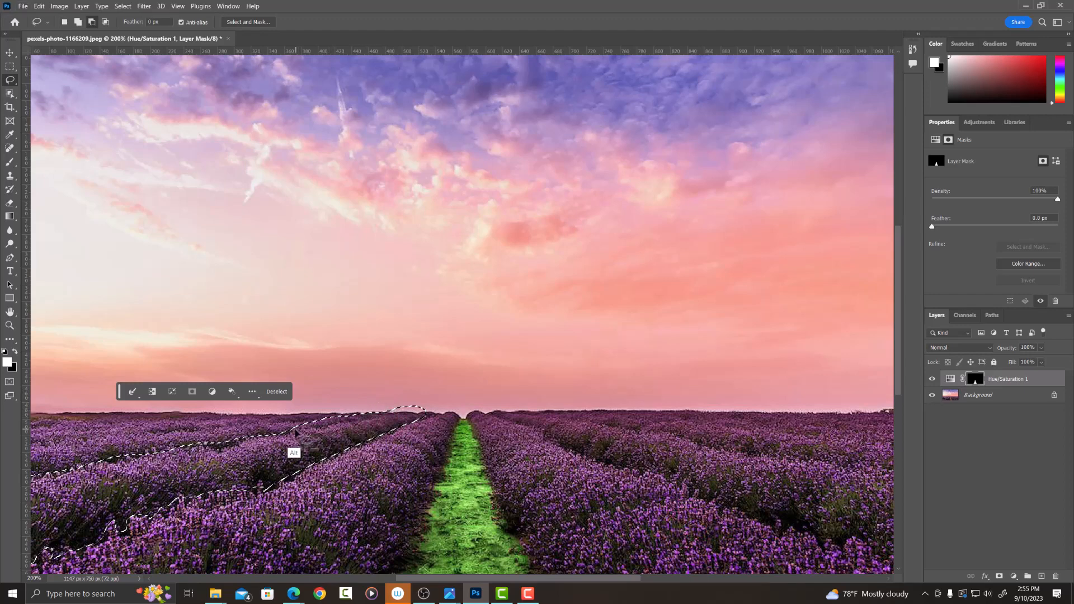
left_click_drag(274, 434, 290, 432)
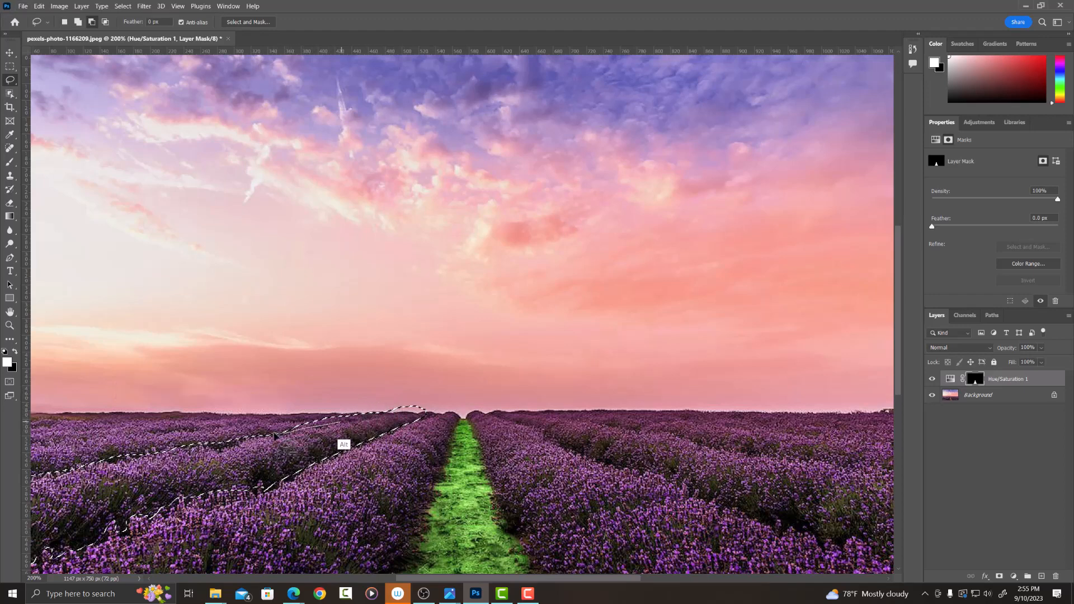
mouse_move(369, 416)
left_mouse_down()
mouse_move(289, 397)
mouse_move(276, 432)
left_mouse_up()
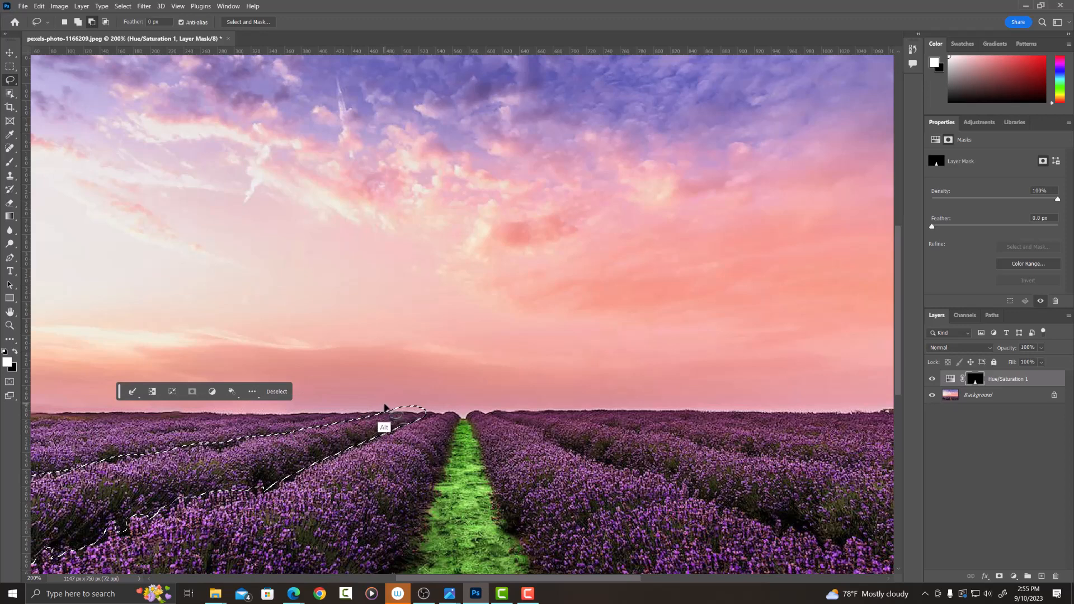
mouse_move(378, 413)
left_mouse_down()
mouse_move(423, 395)
mouse_move(441, 401)
mouse_move(369, 410)
mouse_move(423, 414)
left_mouse_up()
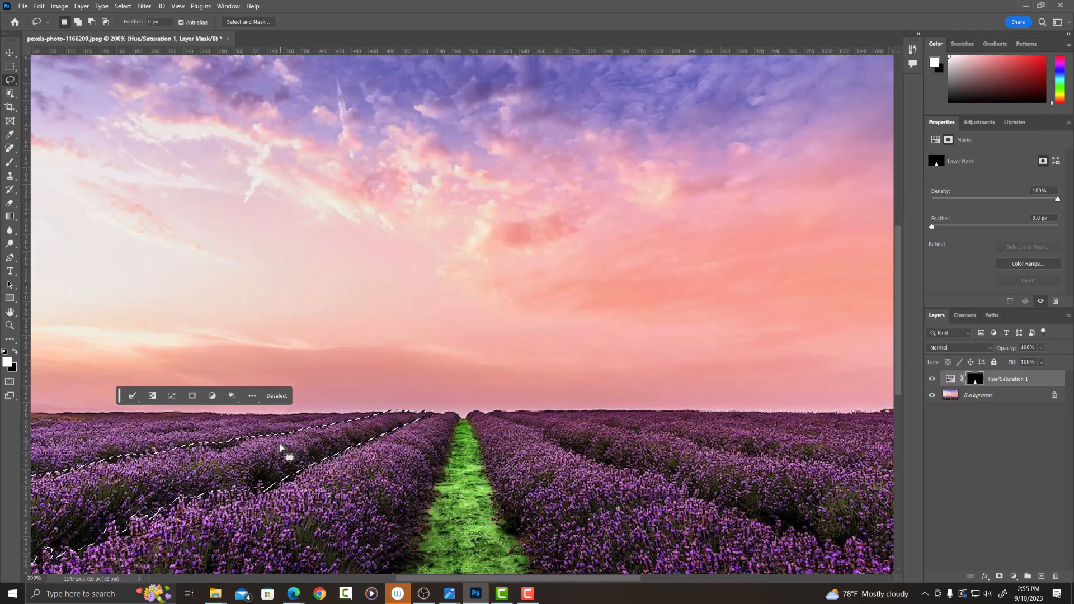
key("ctrl+minus")
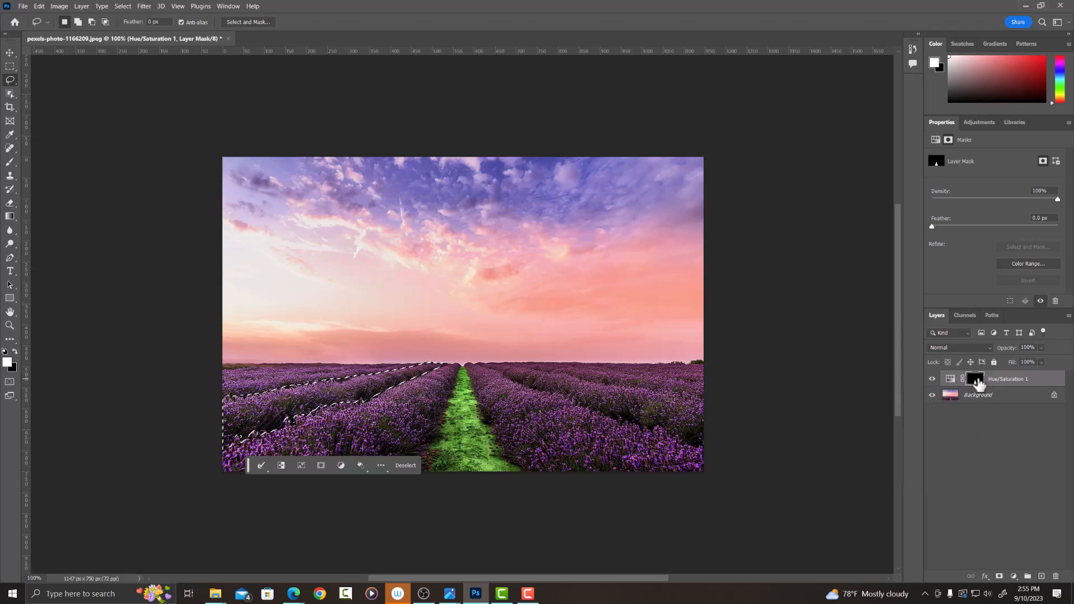
Paint white on the Hue/Saturation 1 mask inside the left row selection with a 400 px brush, and deselect.
key("b")
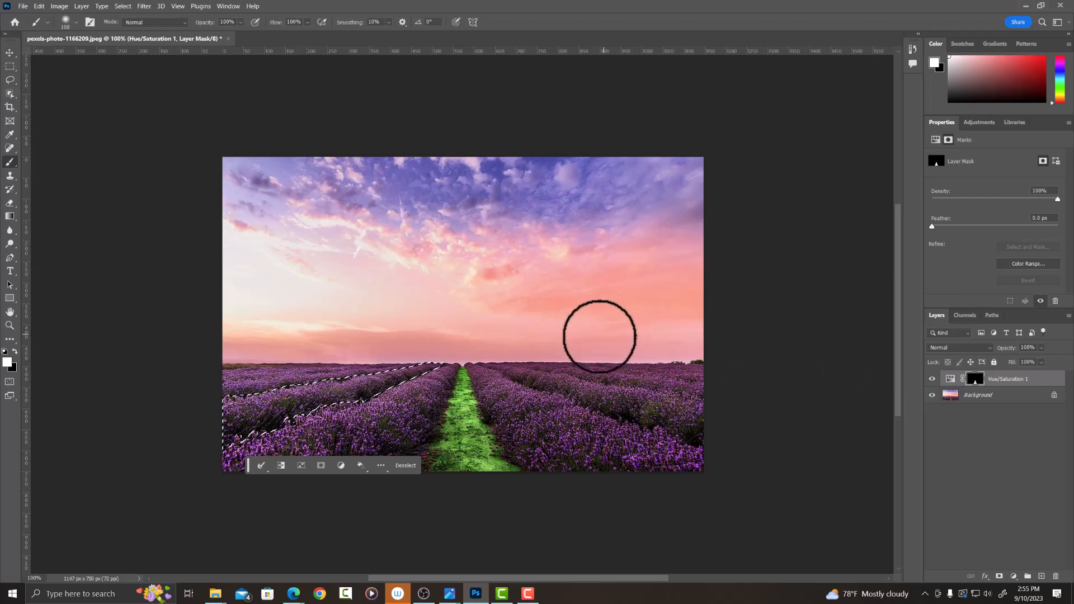
key("bracketright")
key("bracketright")
key("bracketright")
key("bracketright")
key("bracketright")
key("bracketright")
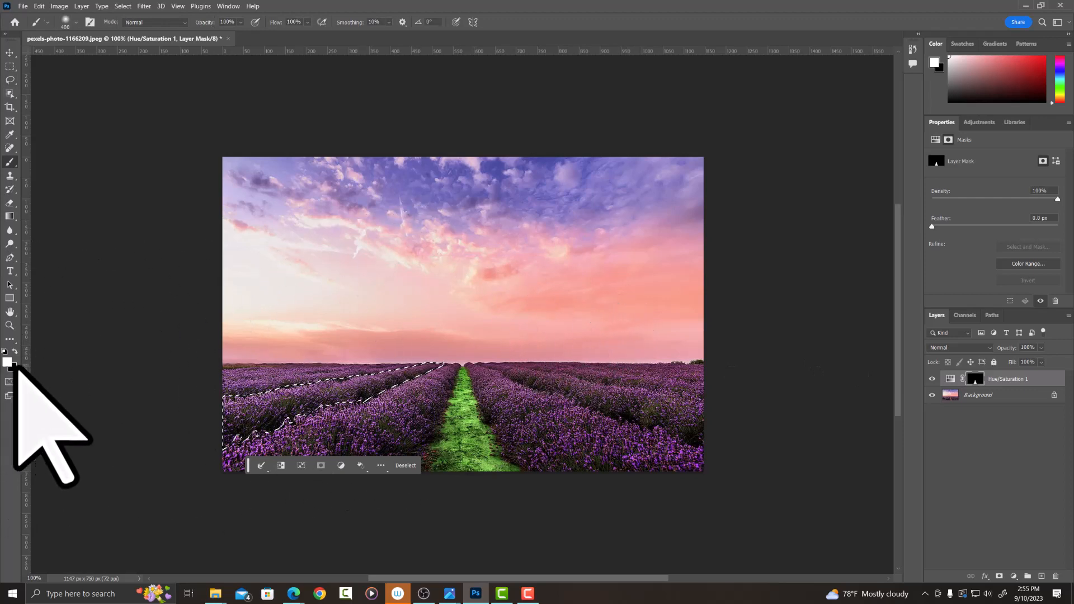
left_click_drag(243, 420, 418, 384)
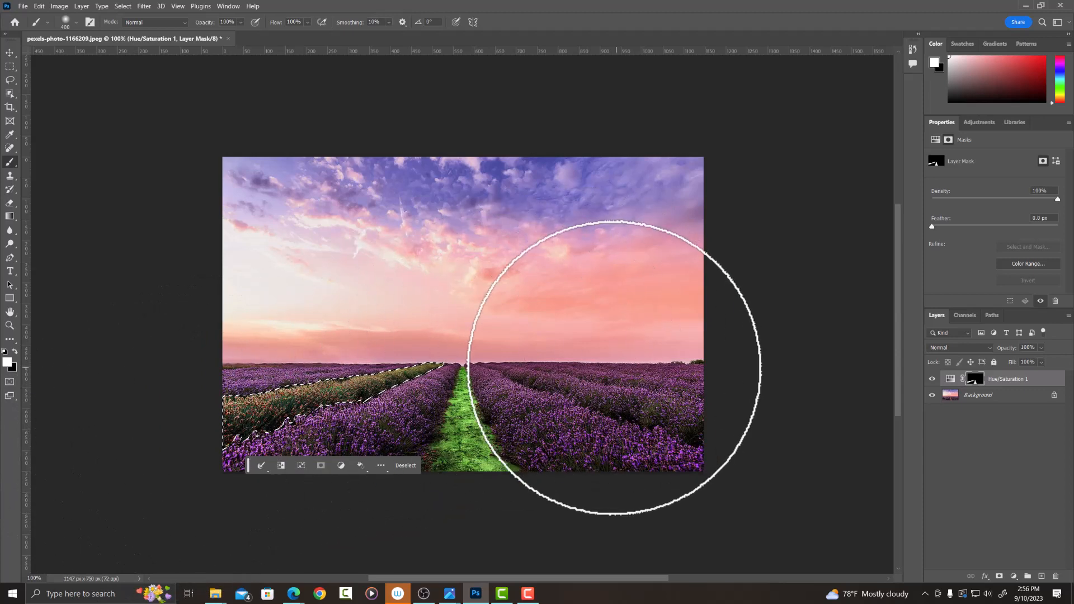
left_click(411, 466)
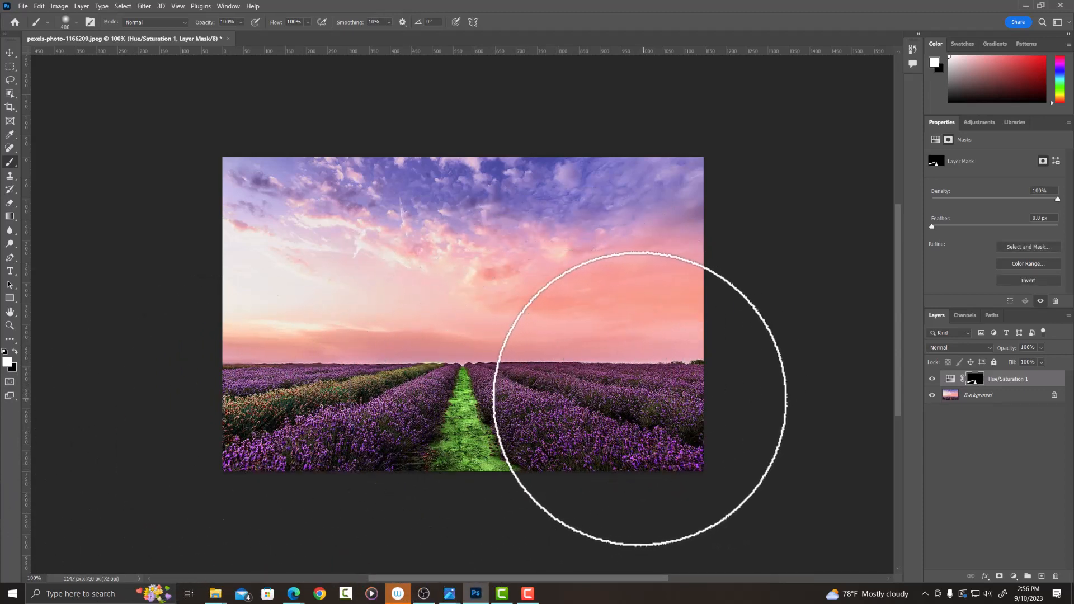
Lasso the far part of the second lavender row on the right side of the path, starting at the horizon.
key("l")
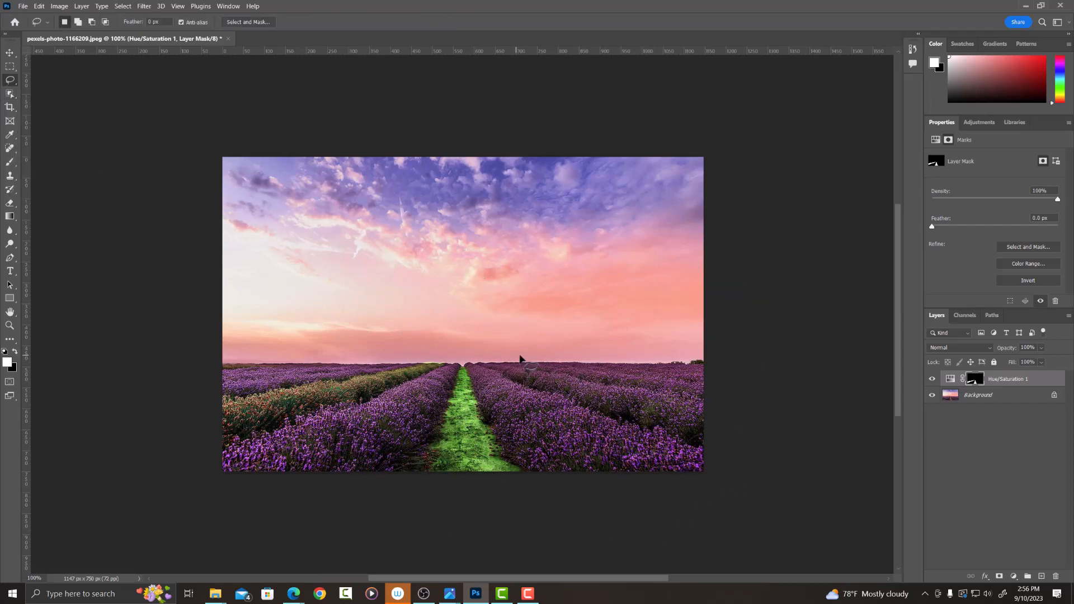
key("ctrl+plus")
left_click_drag(604, 448, 494, 319)
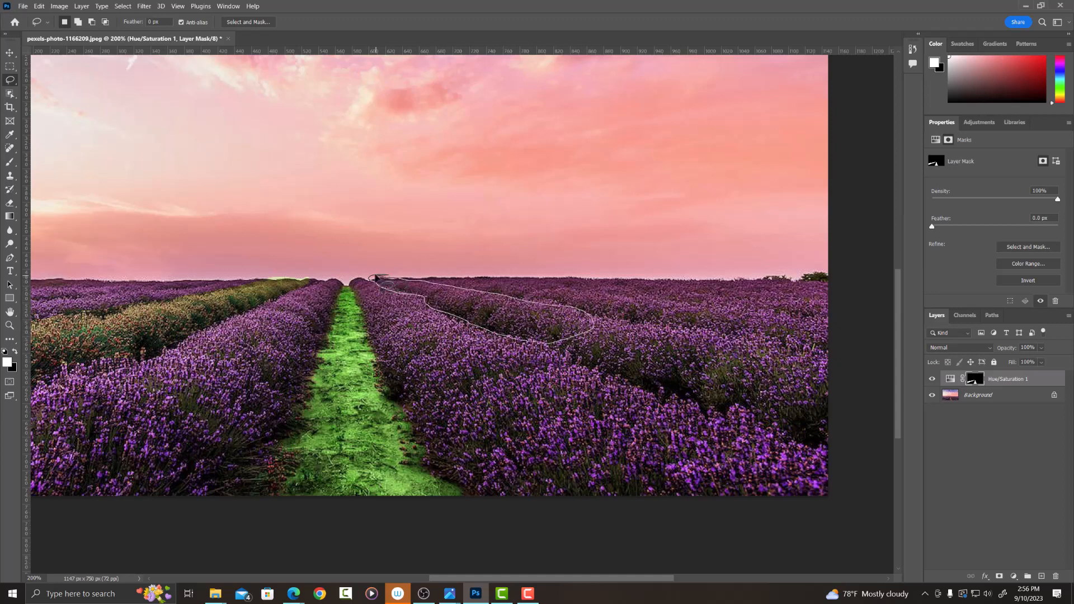
left_click_drag(374, 278, 375, 278)
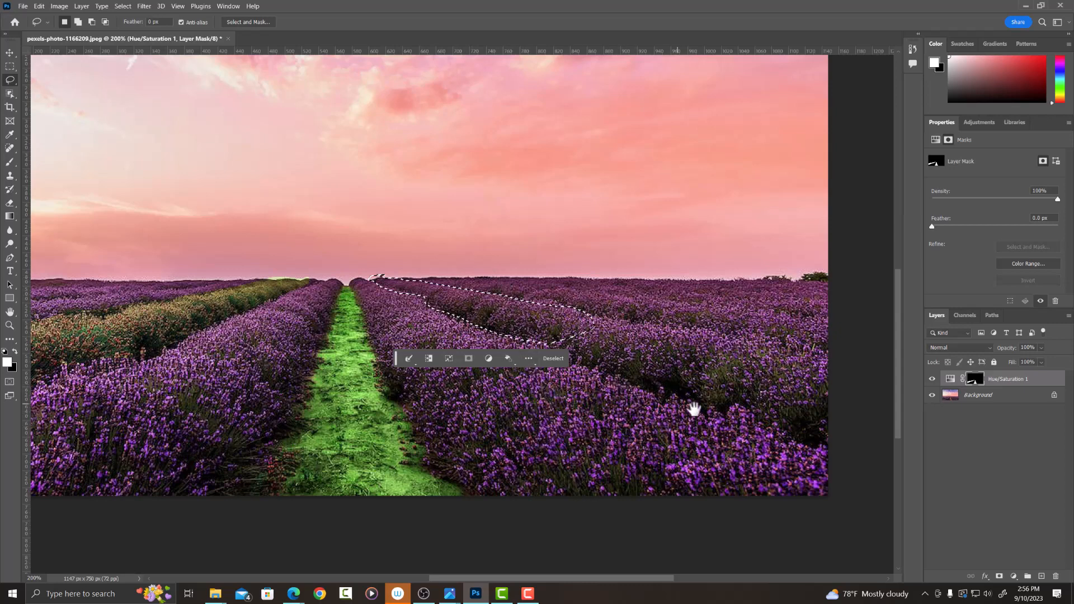
Extend the selection along the rest of the right lavender row to the image edge and tidy its outline.
left_click_drag(693, 410, 475, 376)
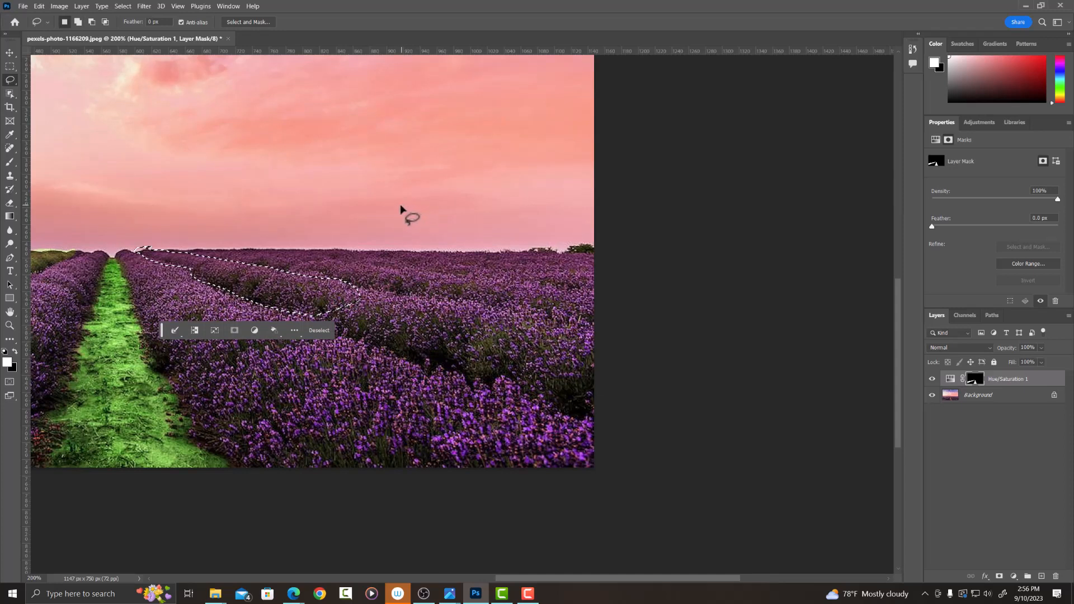
left_click_drag(316, 307, 411, 363)
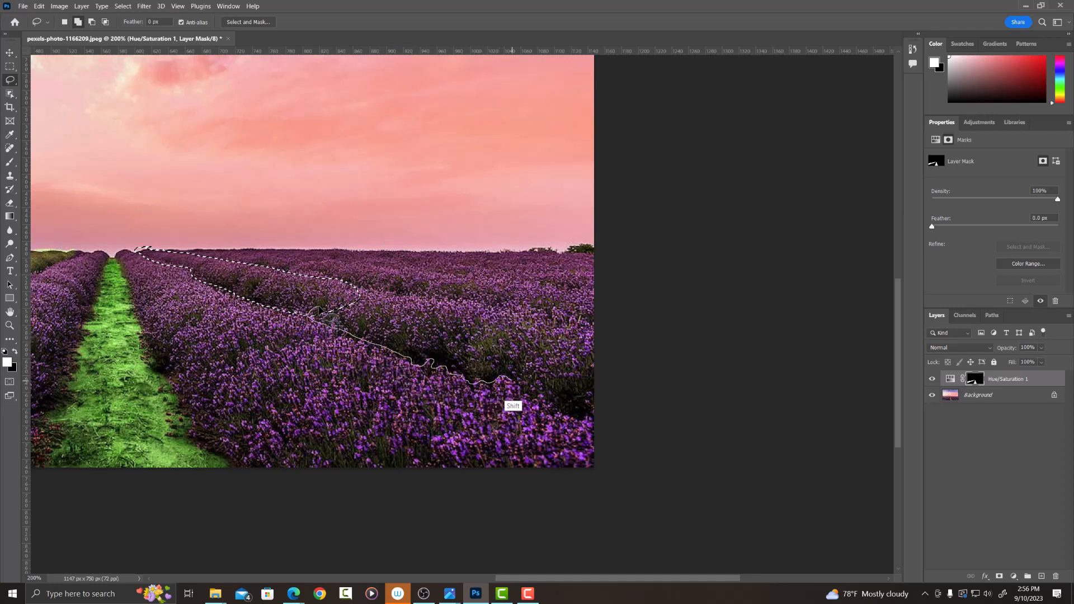
mouse_move(510, 379)
left_mouse_down()
mouse_move(594, 415)
mouse_move(644, 389)
mouse_move(631, 349)
mouse_move(601, 323)
mouse_move(373, 287)
left_mouse_up()
left_click_drag(327, 317, 326, 317)
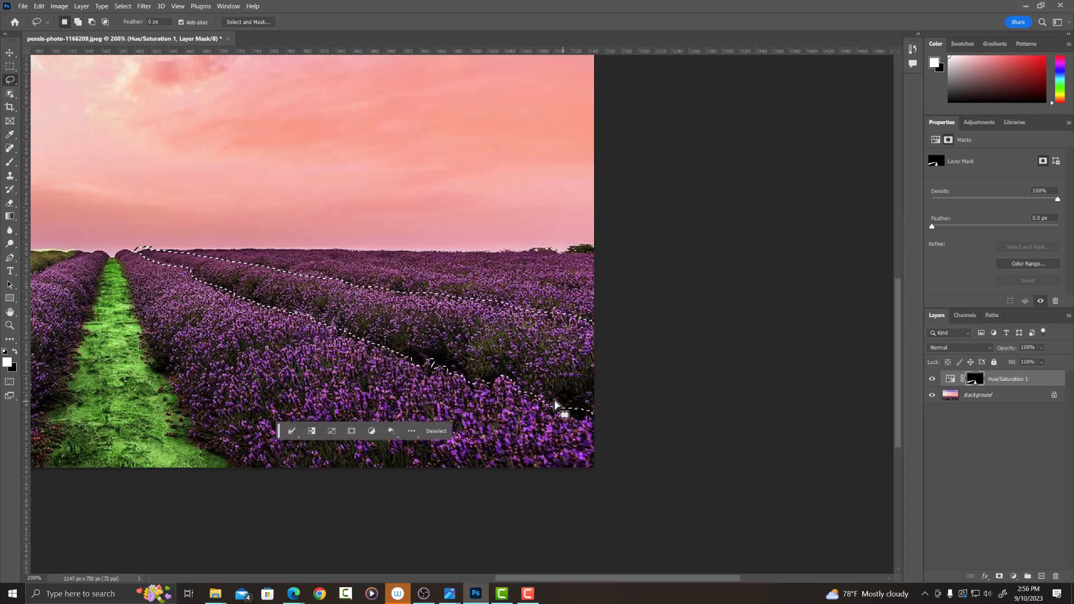
mouse_move(535, 398)
left_mouse_down()
mouse_move(562, 413)
mouse_move(619, 402)
mouse_move(598, 409)
left_mouse_up()
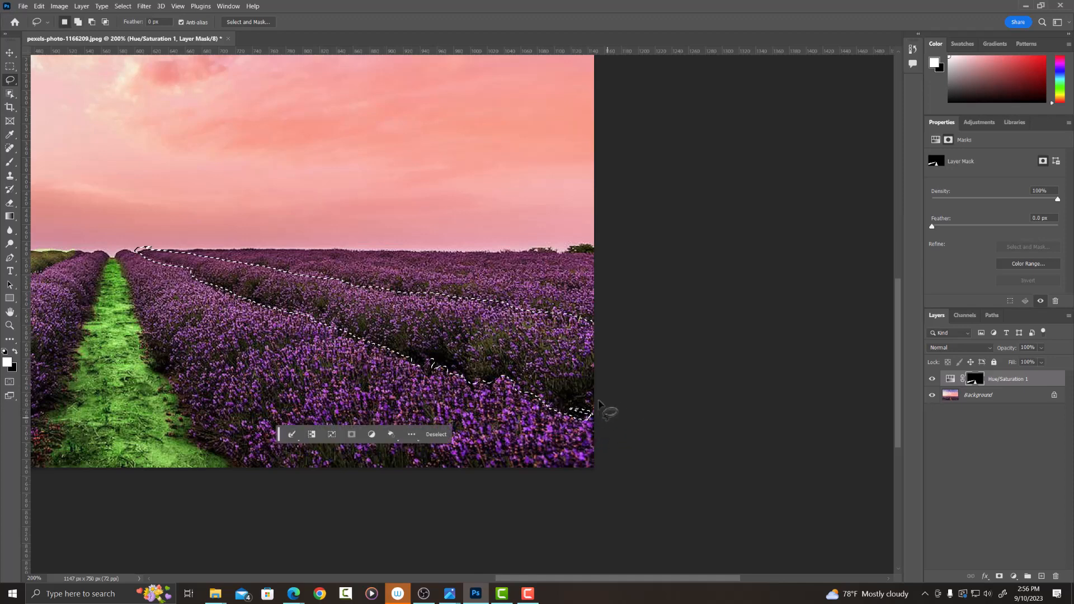
left_click_drag(319, 319, 515, 355)
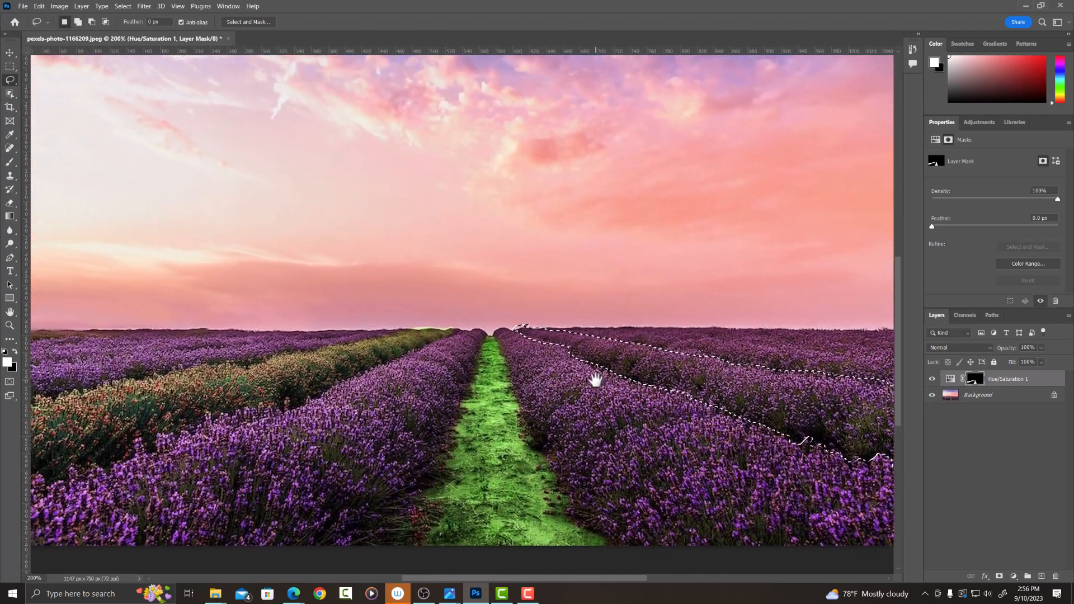
mouse_move(554, 327)
left_mouse_down()
mouse_move(576, 329)
mouse_move(551, 336)
mouse_move(565, 347)
left_mouse_up()
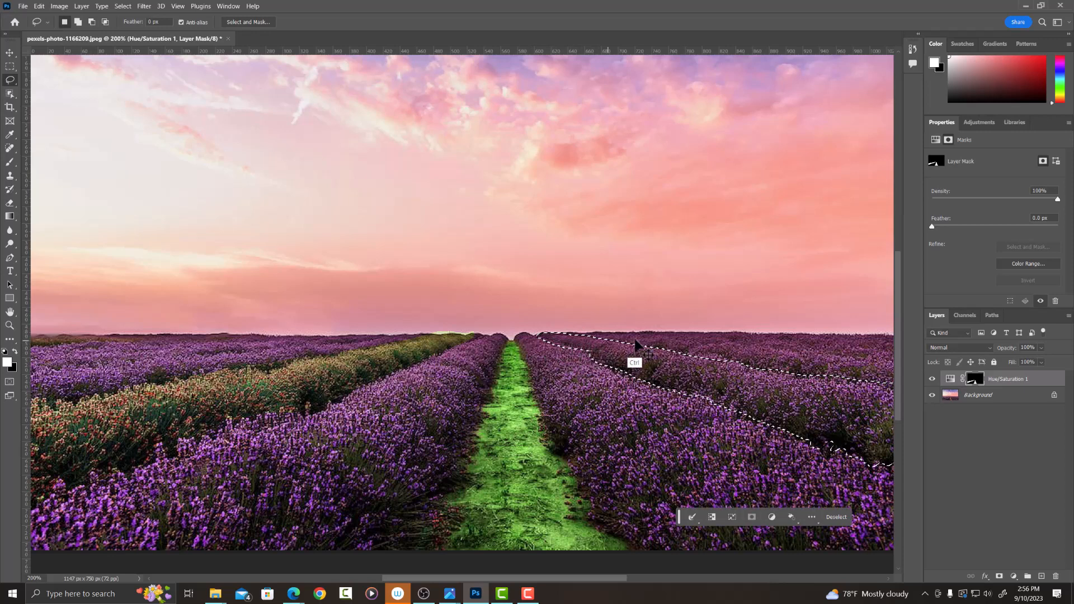
Paint white on the Hue/Saturation 1 mask across the selected right lavender row, and deselect.
scroll(632, 359, "down", 2)
key("b")
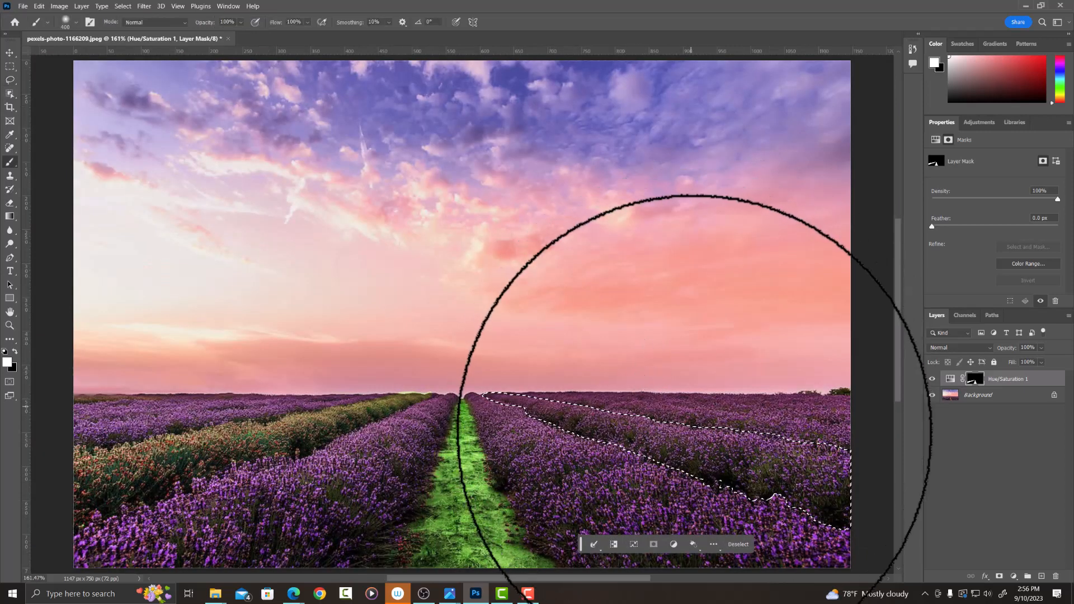
left_click_drag(693, 434, 779, 467)
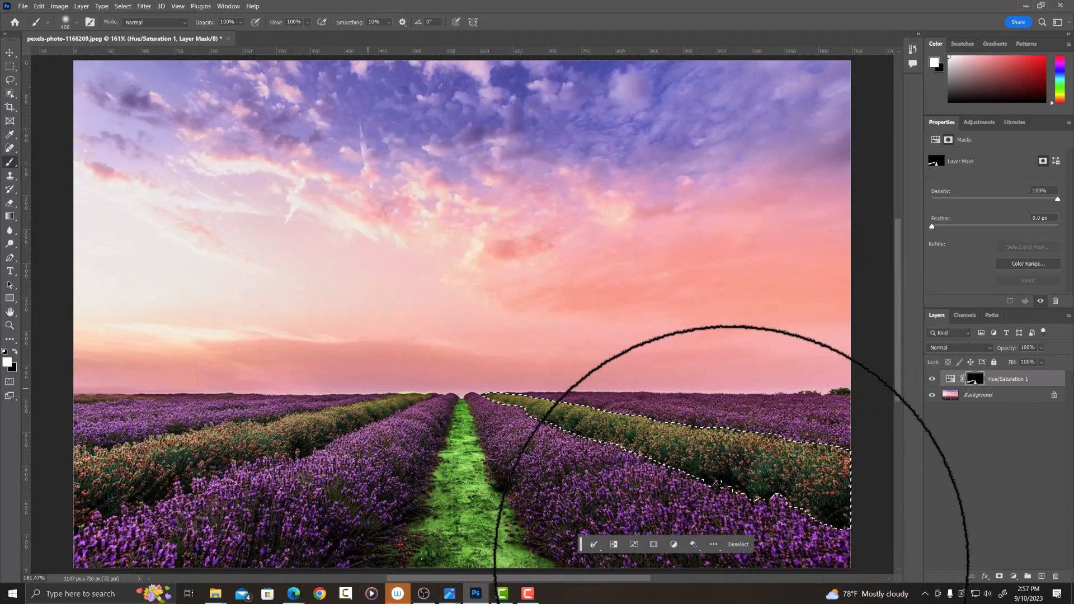
left_click(738, 545)
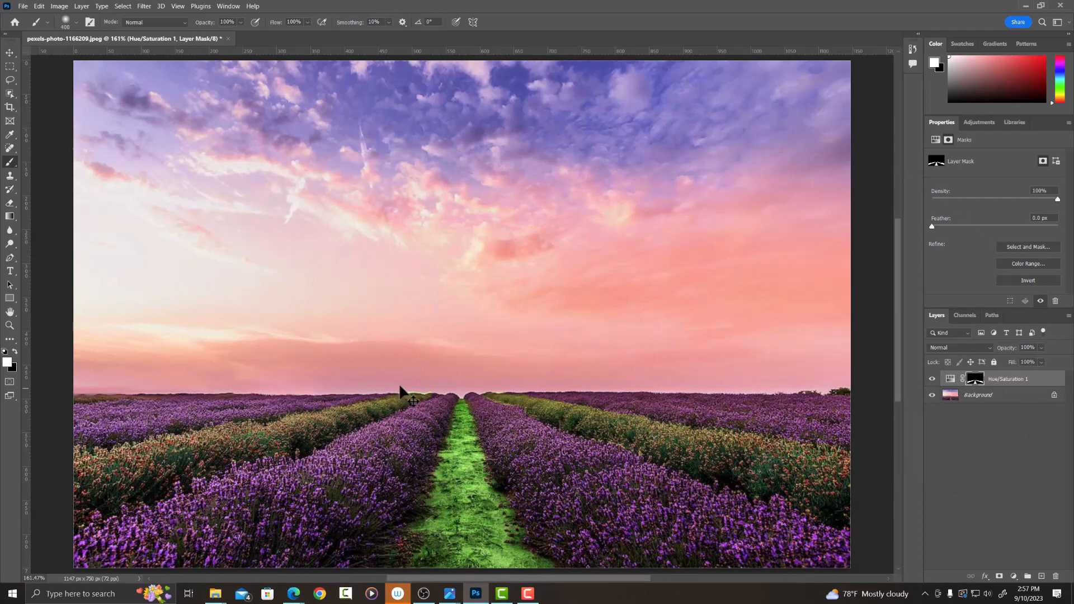
Paint black on the mask with a very small, harder brush to remove the colour spill above the horizon at the far end of the rows.
key("ctrl+plus")
key("ctrl+plus")
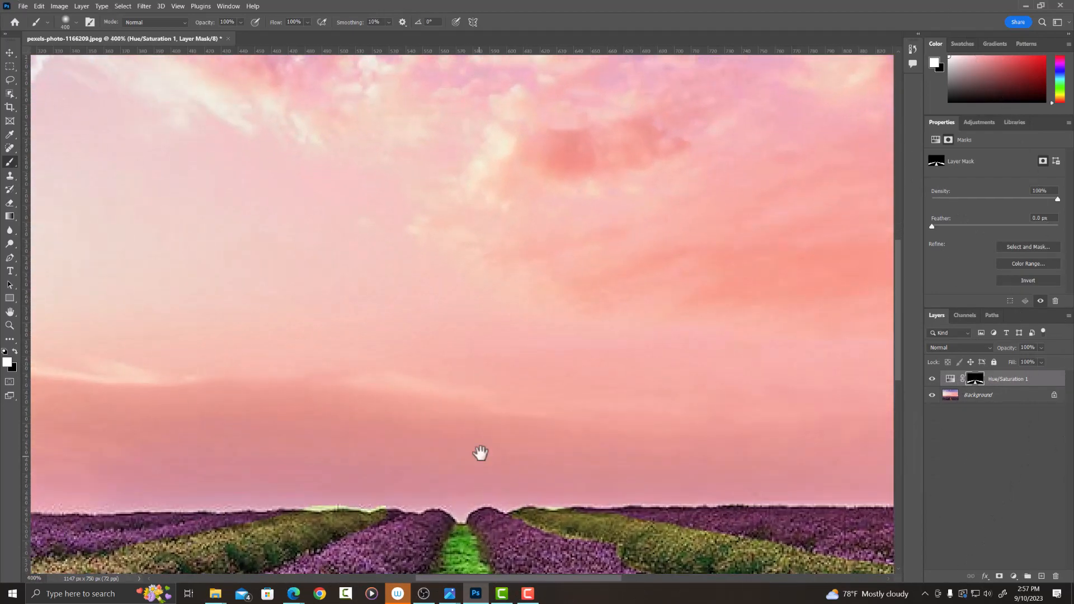
key("ctrl+plus")
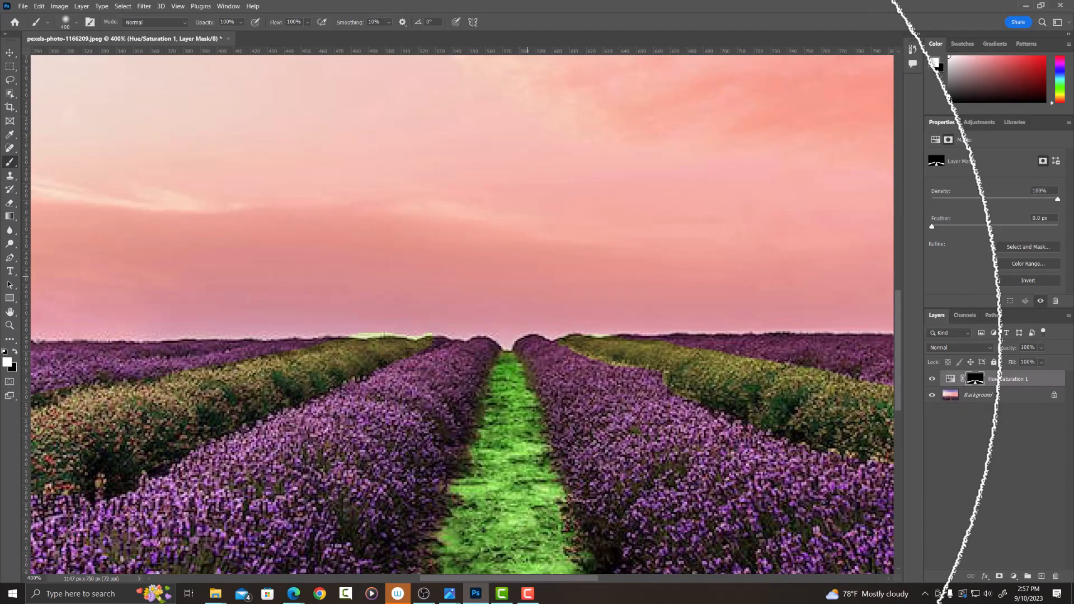
key("bracketleft")
key("bracketleft")
key("bracketleft")
key("bracketleft")
key("bracketleft")
key("bracketleft")
key("bracketleft")
key("bracketleft")
key("bracketleft")
key("bracketleft")
key("bracketleft")
key("bracketleft")
key("bracketleft")
key("bracketleft")
key("bracketleft")
key("bracketleft")
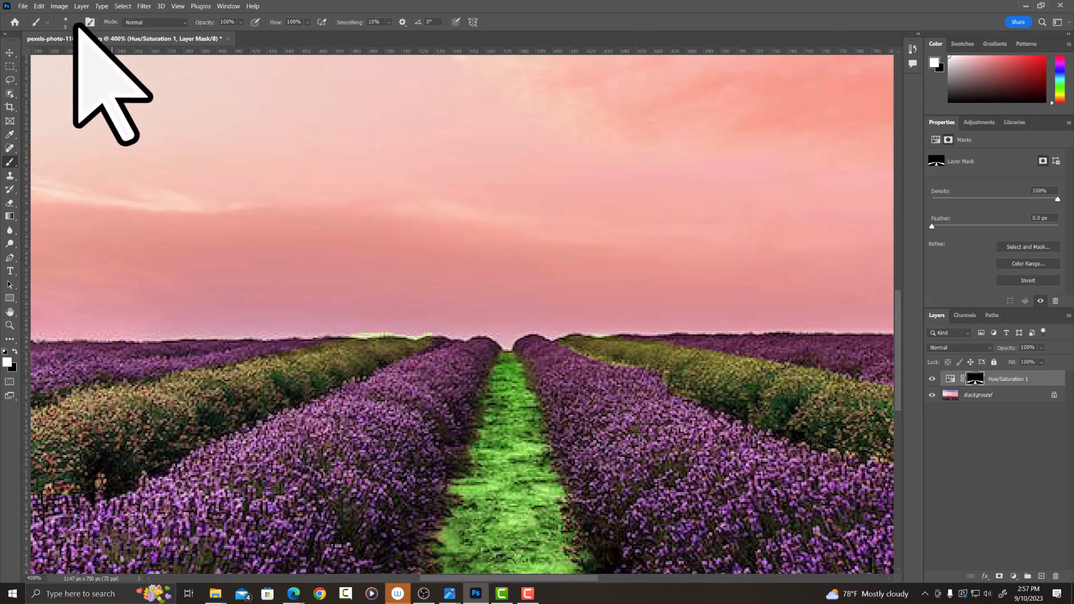
left_click(76, 24)
left_click_drag(60, 80, 128, 80)
left_click(539, 39)
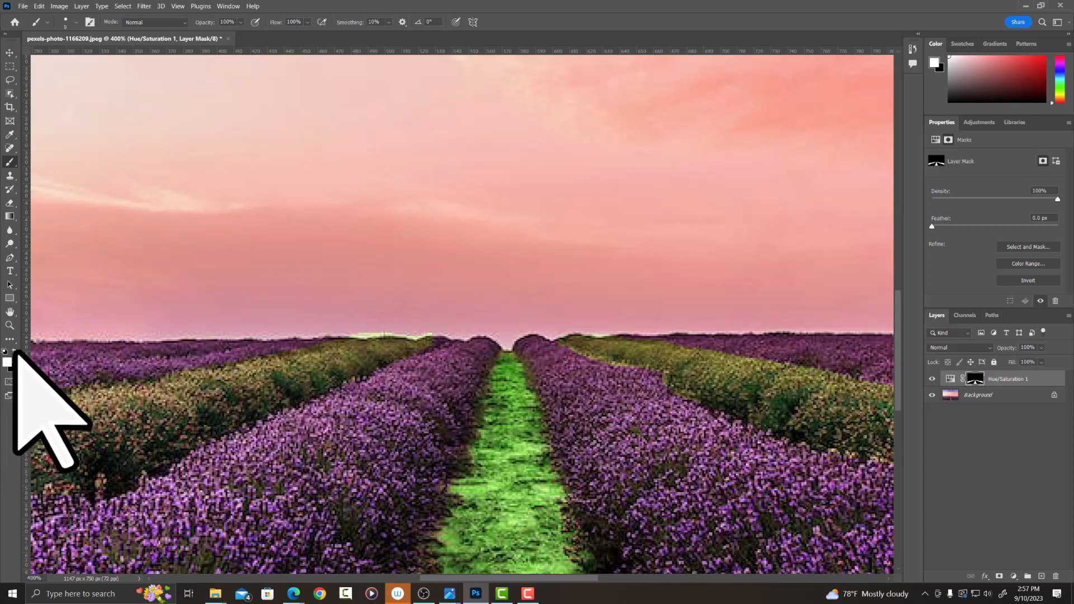
left_click(14, 352)
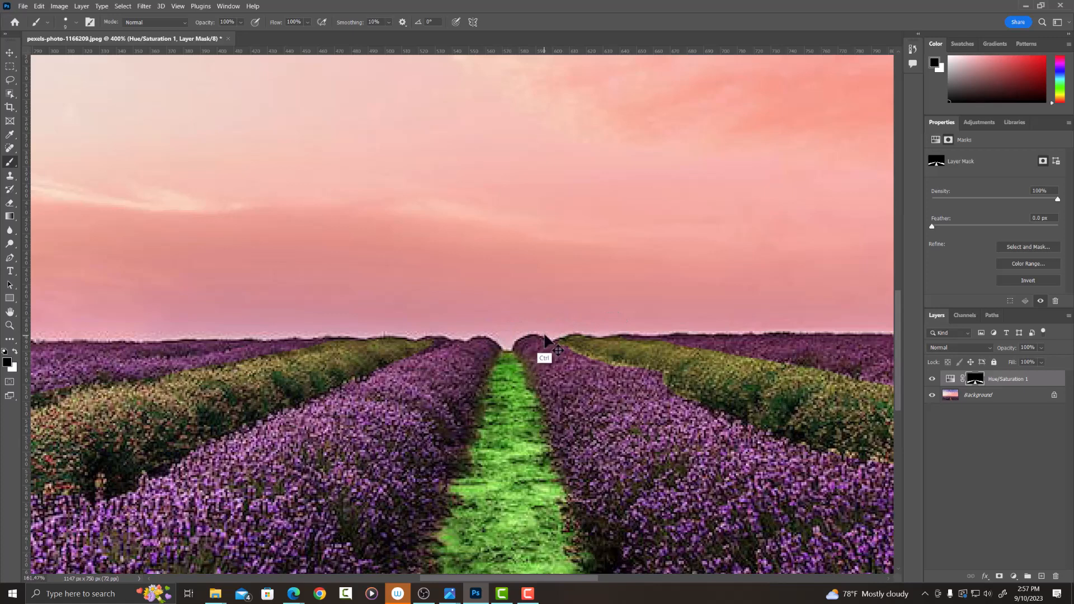
key("ctrl+0")
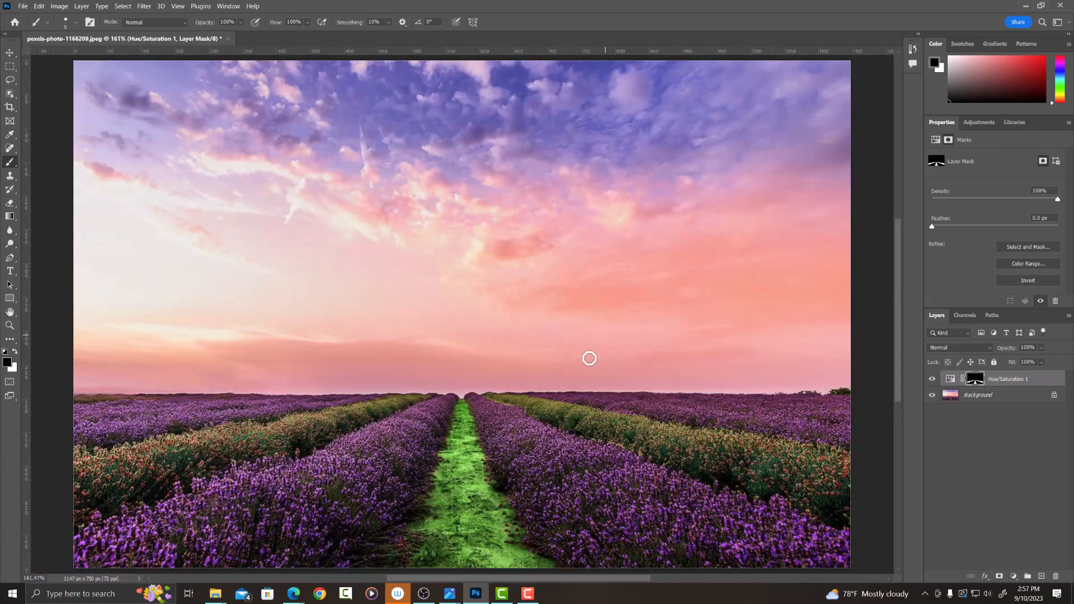
Hide and show the Hue/Saturation 1 layer to compare the image with and without the adjustment.
left_click(932, 380)
left_click(933, 380)
key("ctrl+minus")
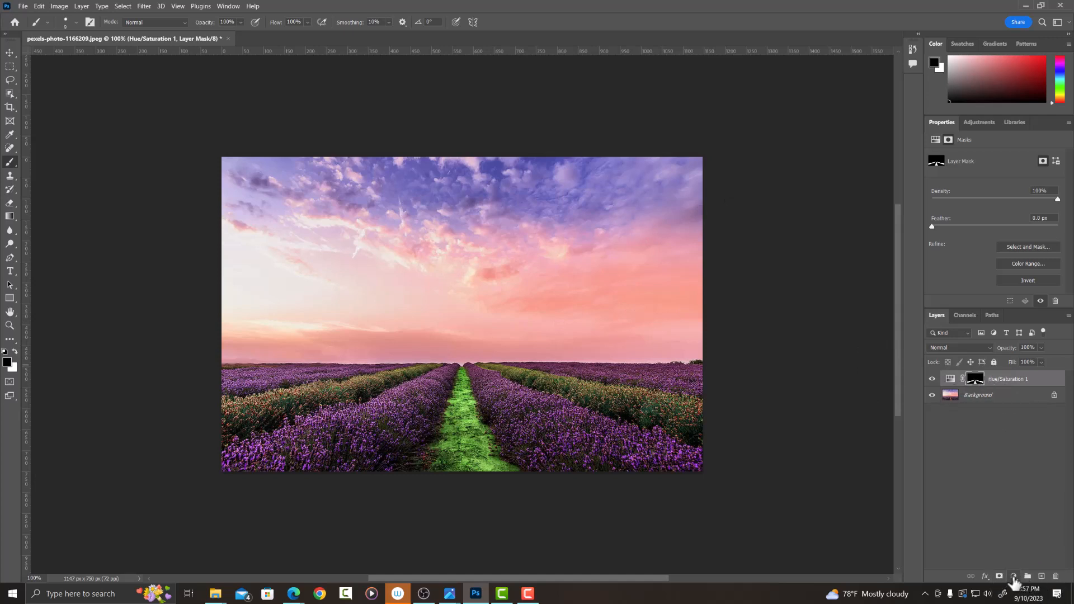
Add a second Hue/Saturation adjustment layer with hue +42 and saturation +28, and invert its mask to black.
left_click(1012, 576)
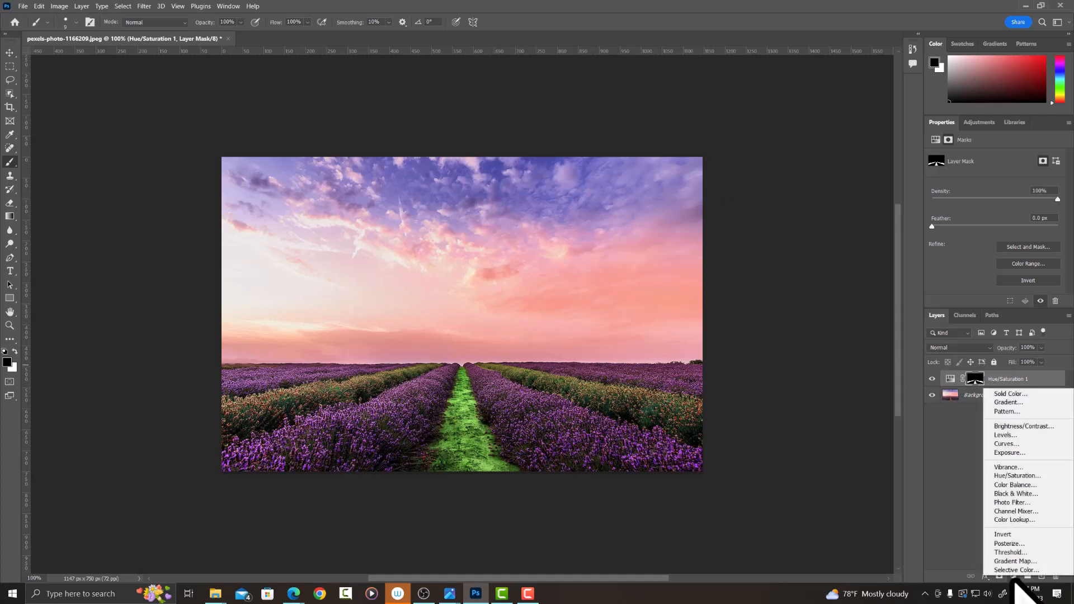
left_click(1013, 476)
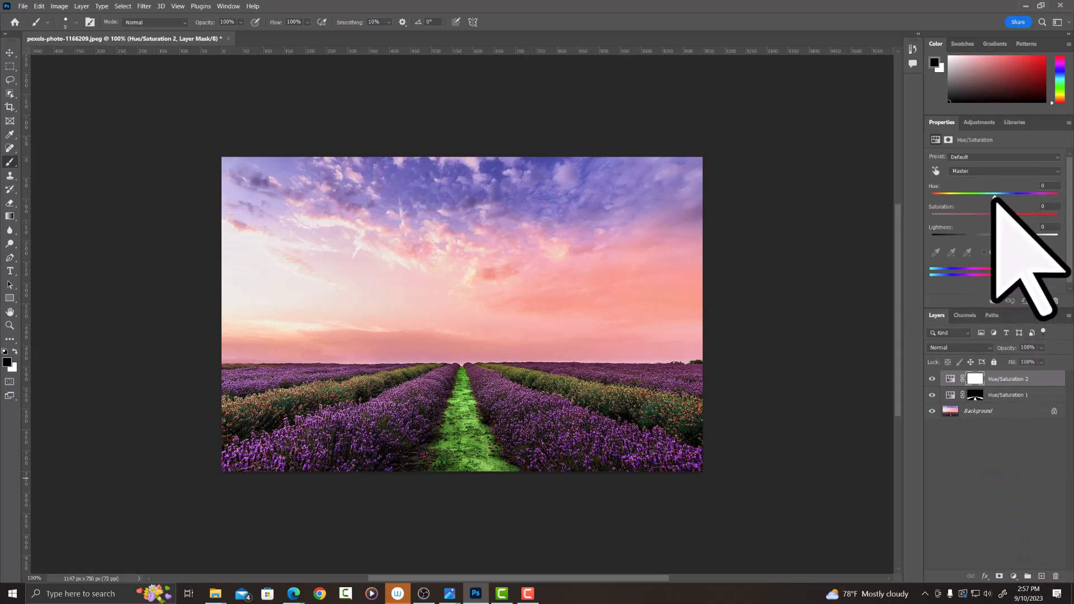
left_click_drag(994, 197, 961, 198)
mouse_move(956, 197)
left_mouse_down()
mouse_move(943, 197)
mouse_move(1012, 217)
left_mouse_up()
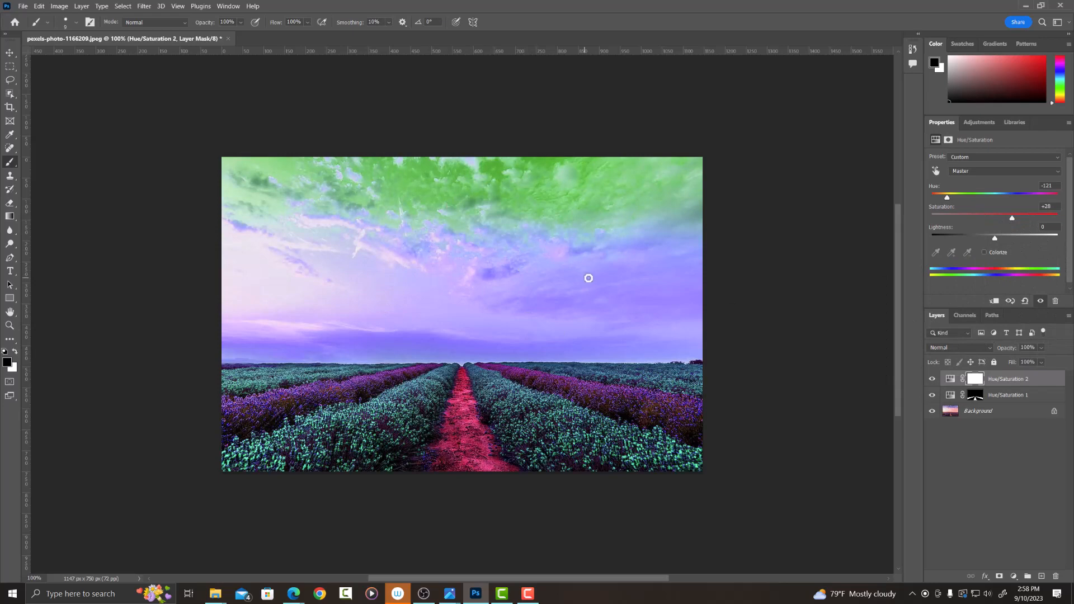
left_click_drag(947, 197, 1020, 198)
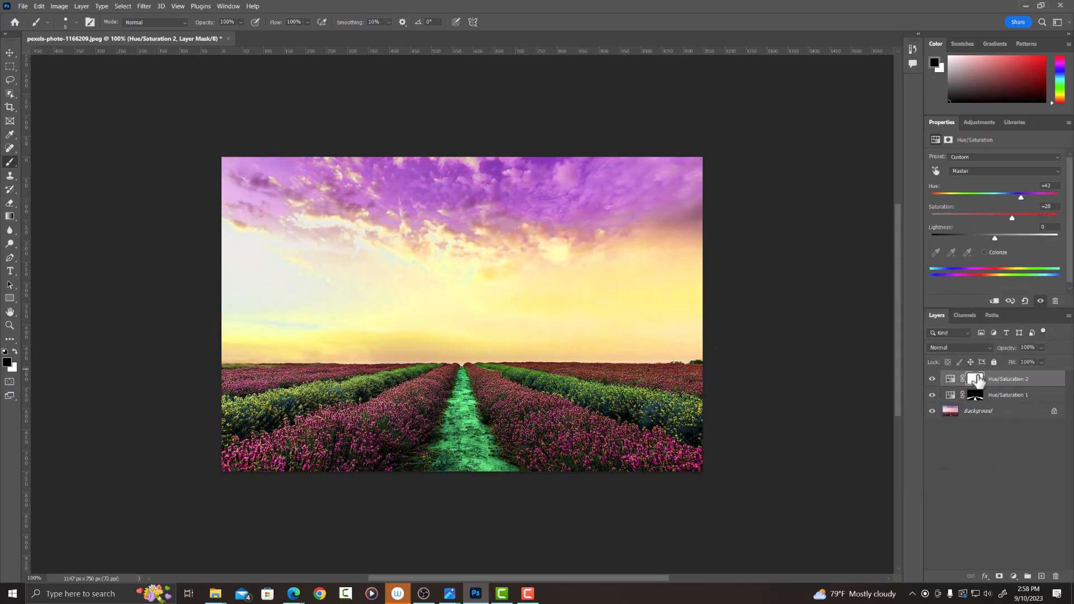
left_click(974, 382)
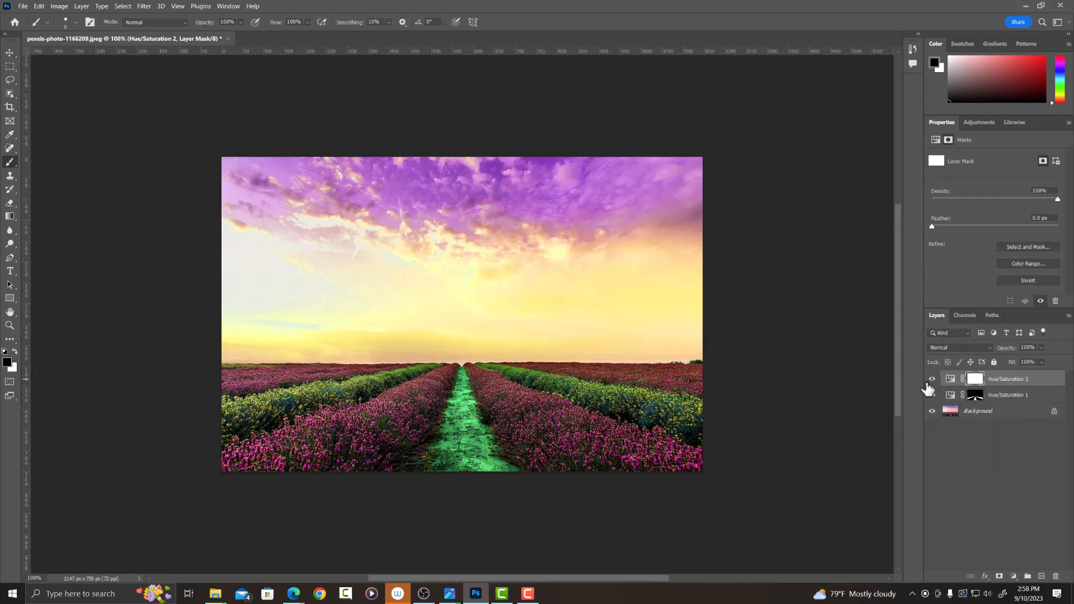
key("ctrl+i")
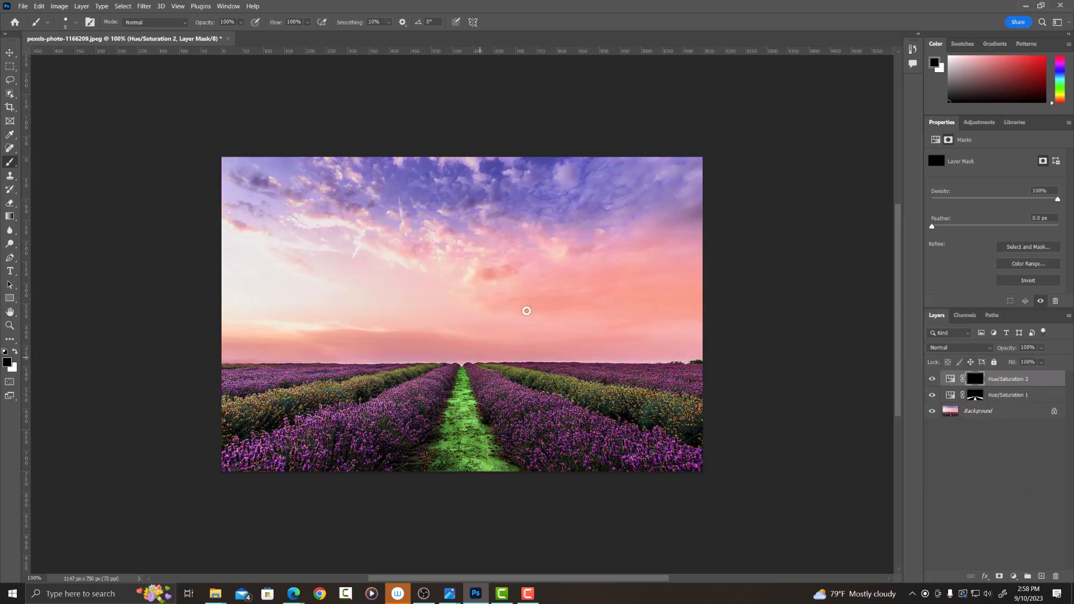
left_click(10, 80)
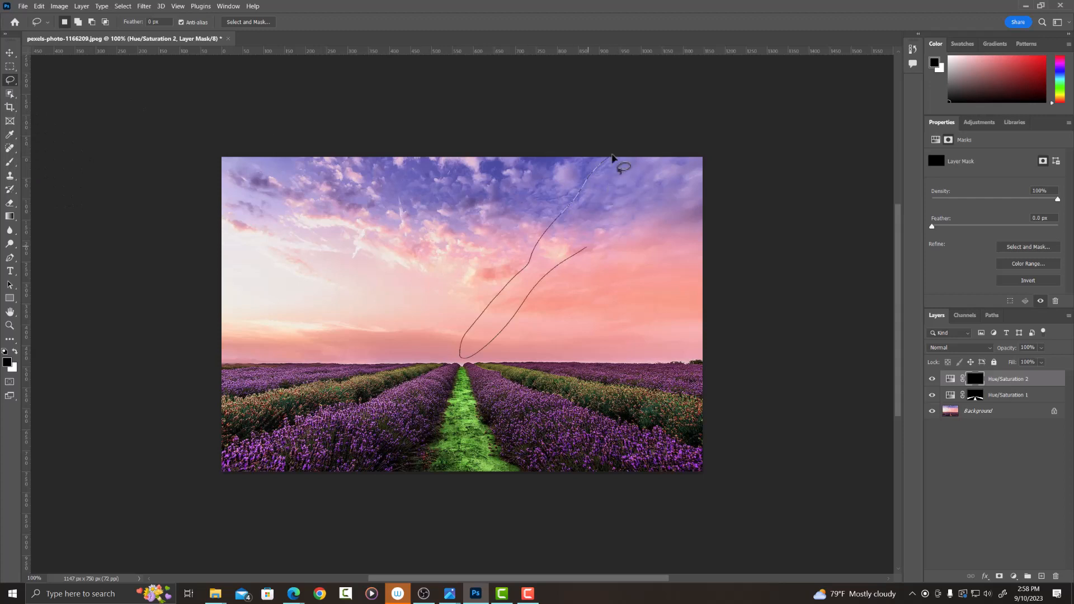
left_click_drag(612, 156, 731, 144)
key("ctrl+d")
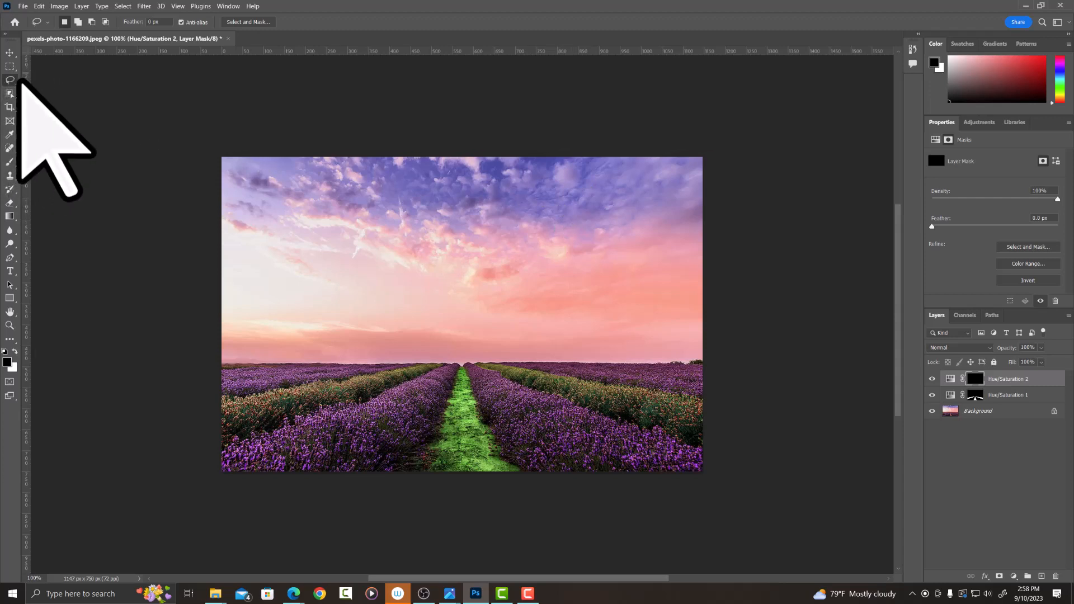
Select a wedge of sky with the Polygonal Lasso, from the rows' vanishing point to beyond the photo's upper edge, right of centre.
right_click(10, 81)
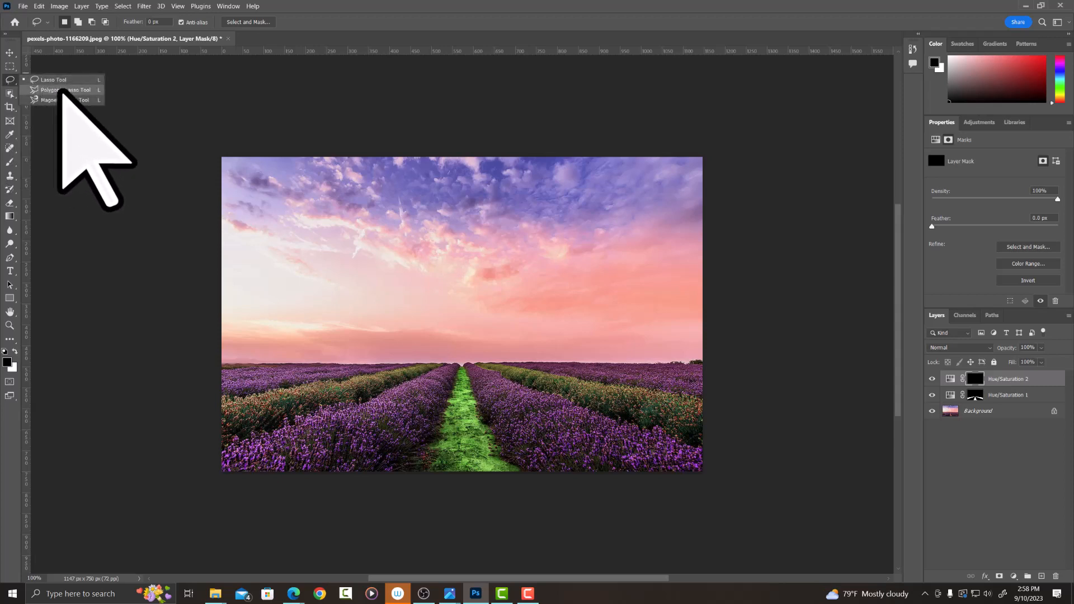
left_click(70, 90)
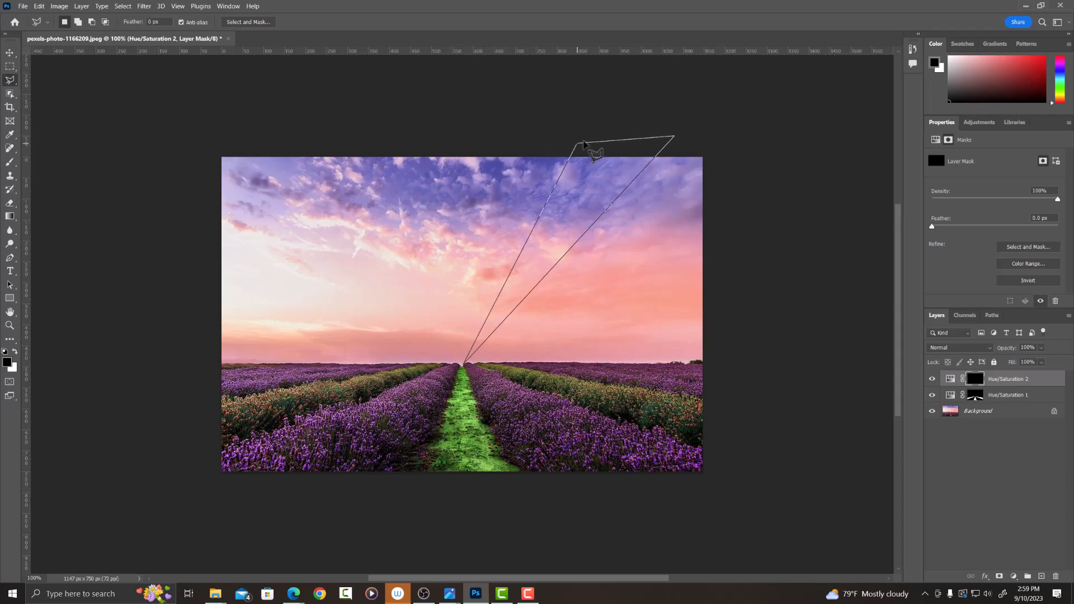
left_click(584, 143)
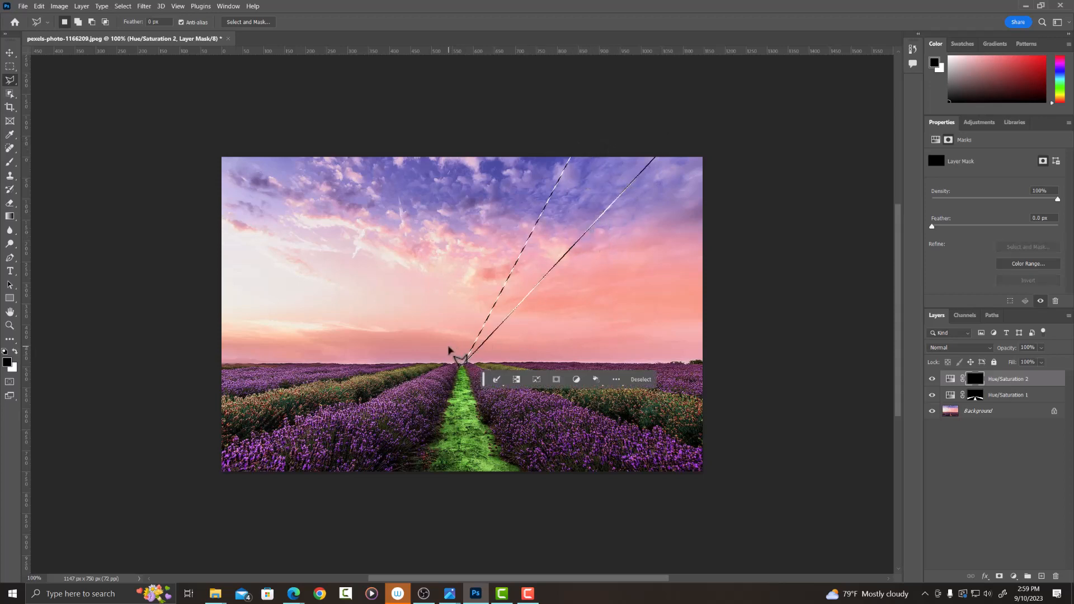
Paint white inside the selected wedge on the Hue/Saturation 2 mask with a 250 px brush, and deselect.
key("b")
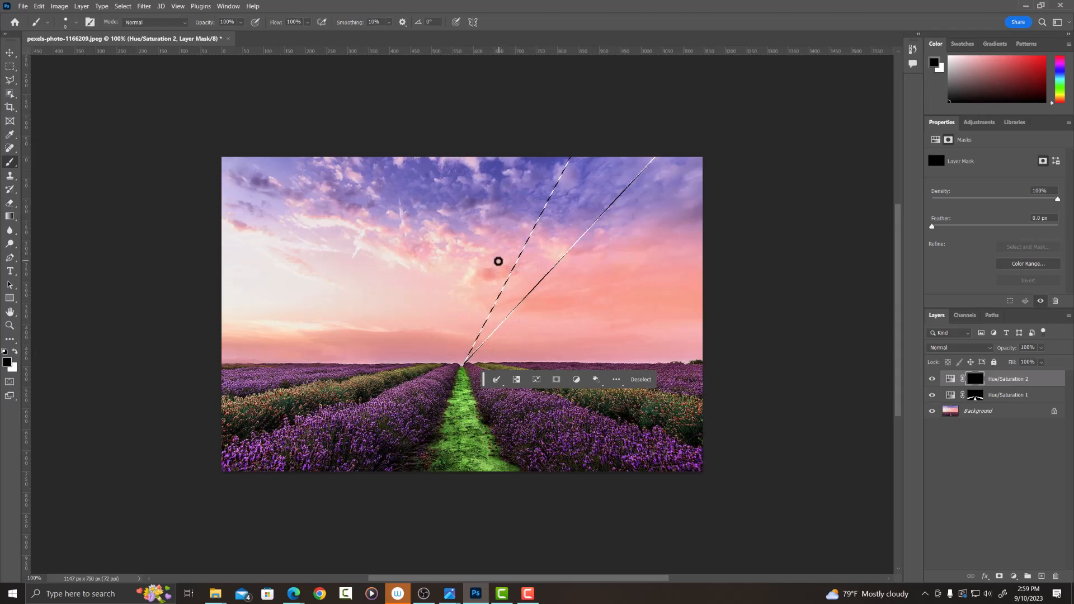
key("bracketright")
key("bracketright")
key("bracketright")
key("bracketright")
key("bracketright")
key("bracketright")
key("bracketright")
key("bracketright")
key("bracketright")
key("bracketright")
key("bracketright")
key("bracketright")
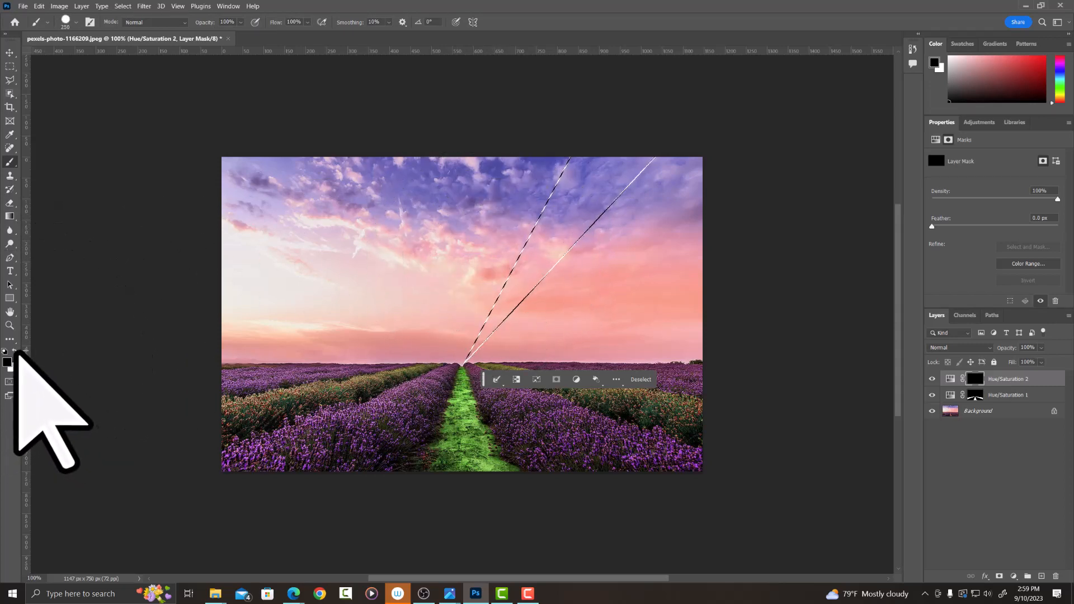
left_click(15, 351)
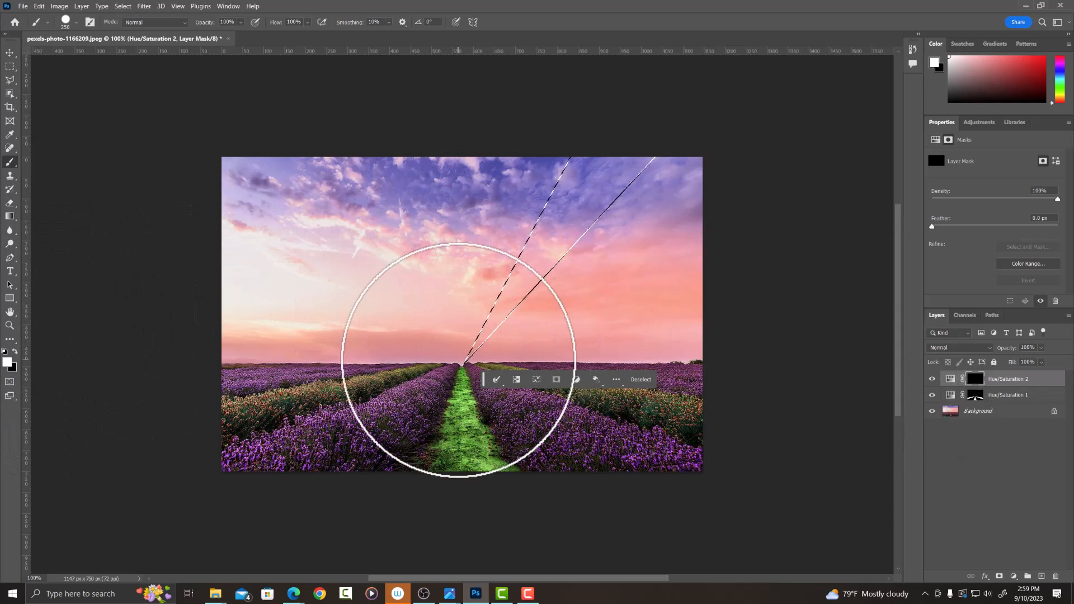
mouse_move(460, 367)
left_mouse_down()
mouse_move(456, 376)
mouse_move(658, 160)
mouse_move(611, 354)
left_mouse_up()
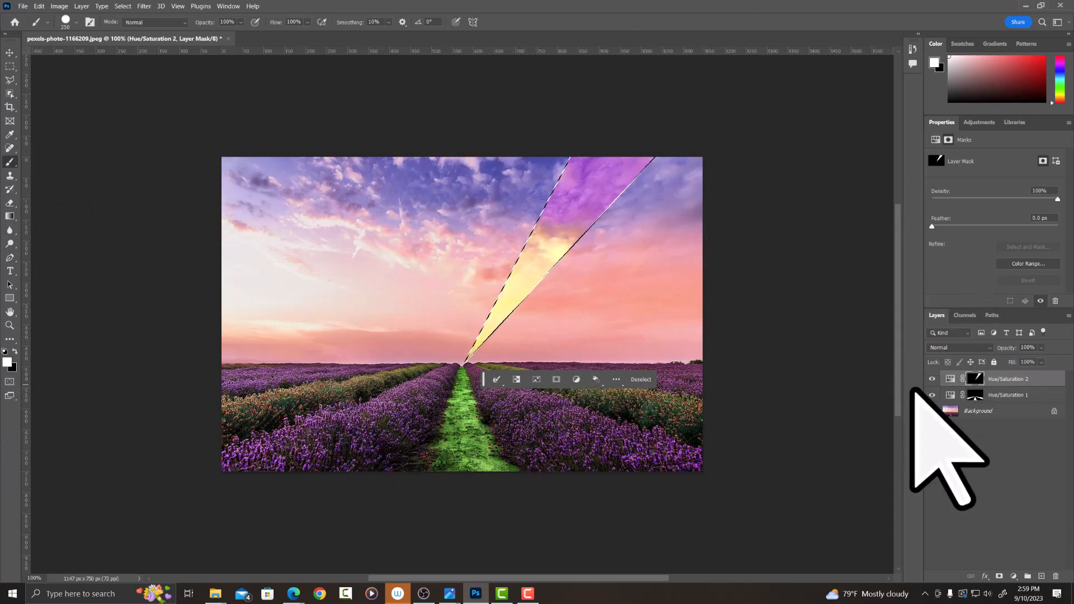
left_click(641, 379)
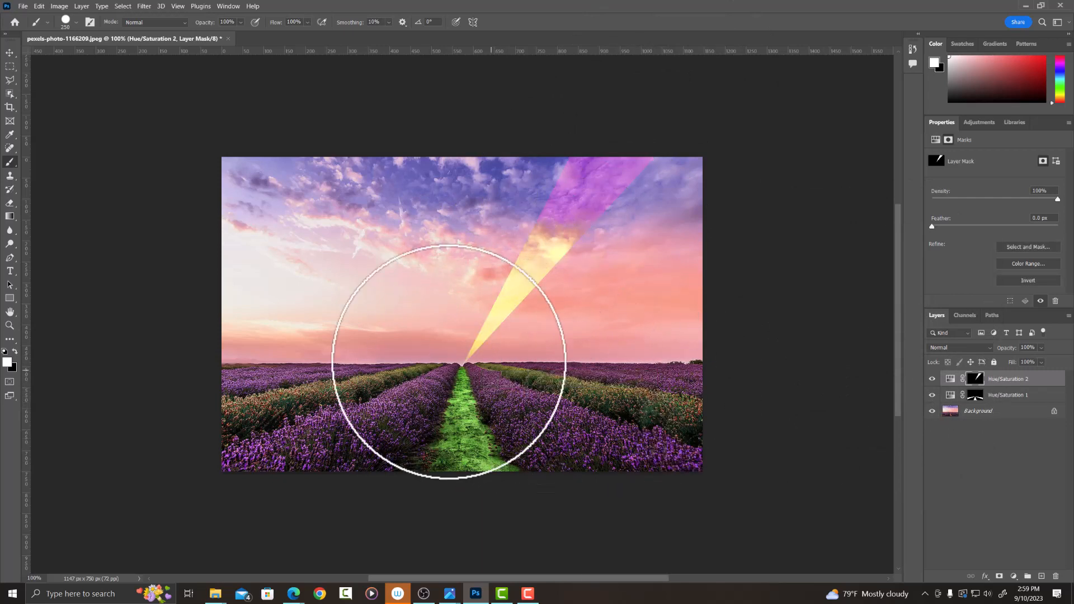
Select a matching wedge from the vanishing point to the photo's upper edge left of centre, paint it white on the mask, and deselect.
key("l")
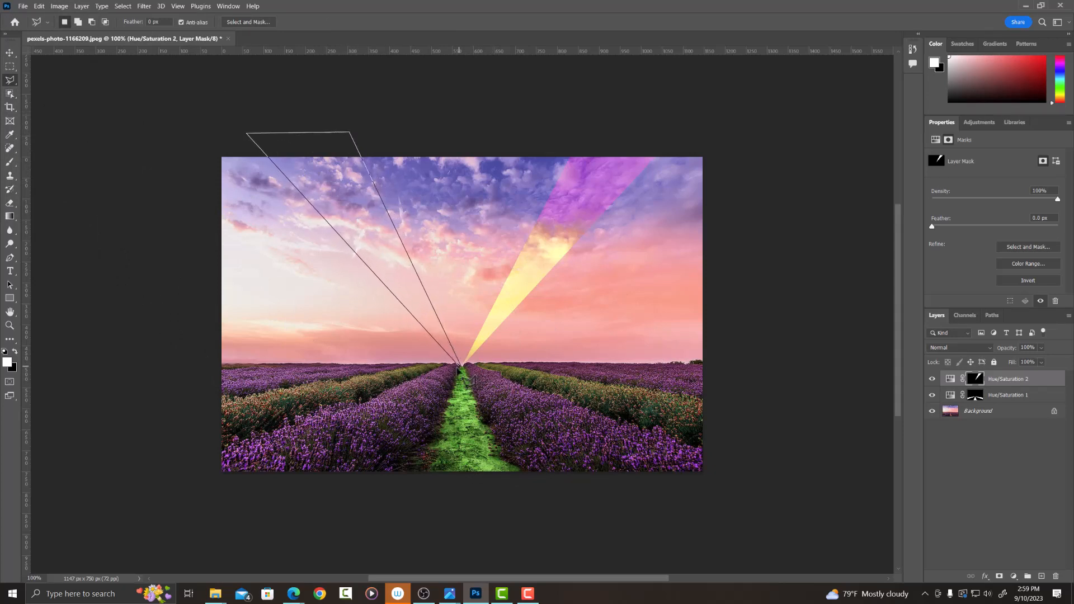
left_click(460, 369)
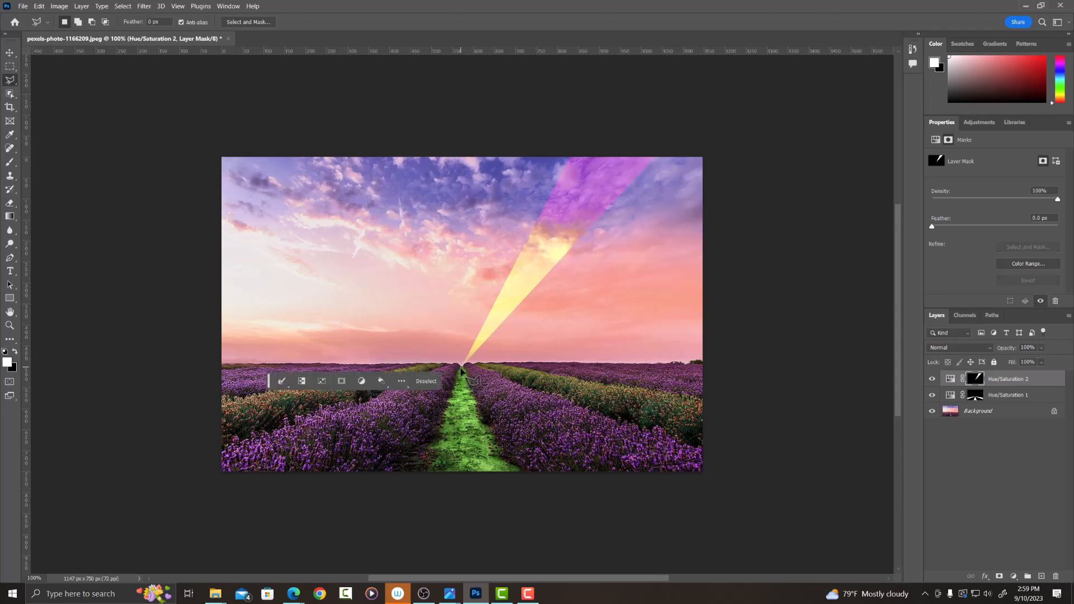
key("b")
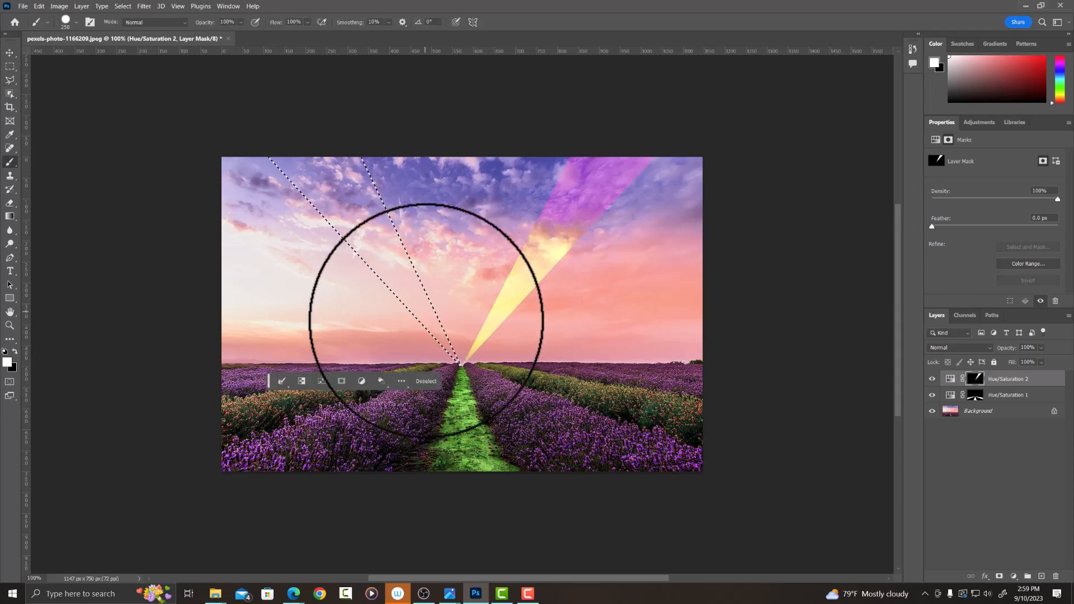
mouse_move(439, 335)
left_mouse_down()
mouse_move(307, 141)
mouse_move(453, 307)
mouse_move(426, 288)
mouse_move(437, 313)
mouse_move(464, 316)
mouse_move(427, 300)
mouse_move(346, 179)
mouse_move(461, 325)
mouse_move(470, 254)
mouse_move(558, 344)
left_mouse_up()
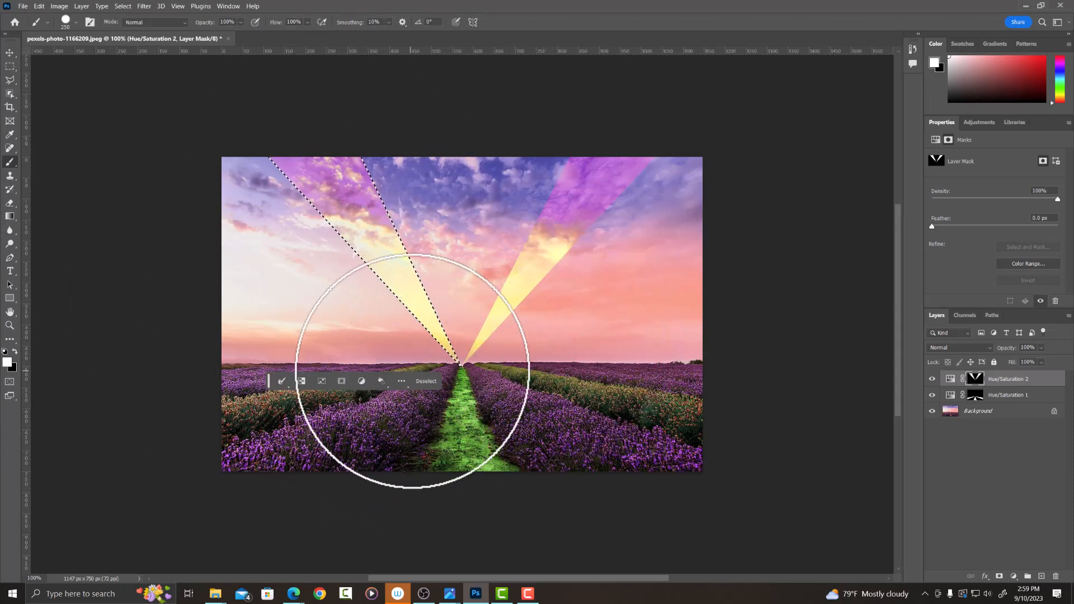
left_click(426, 380)
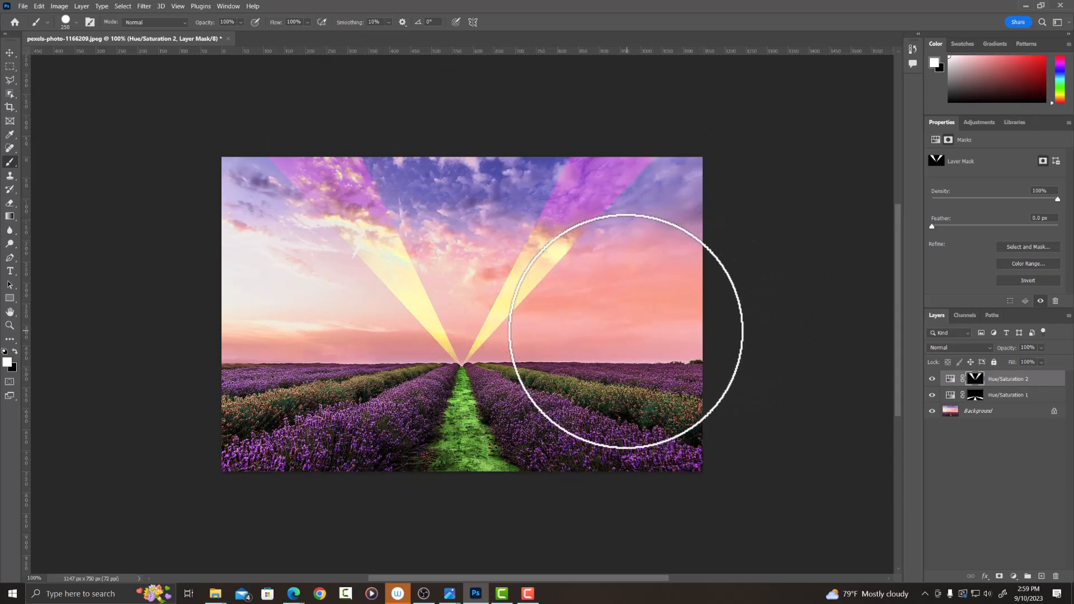
Select a low wedge from the vanishing point to the photo's right edge above the horizon, paint it white on the mask, and deselect.
key("l")
left_click(465, 366)
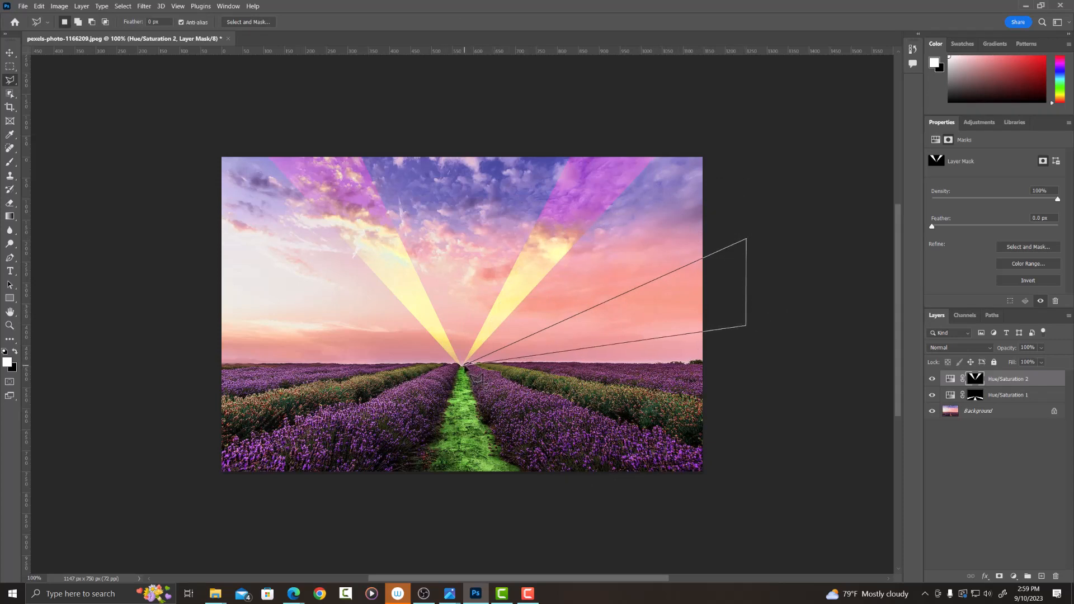
left_click(464, 367)
key("b")
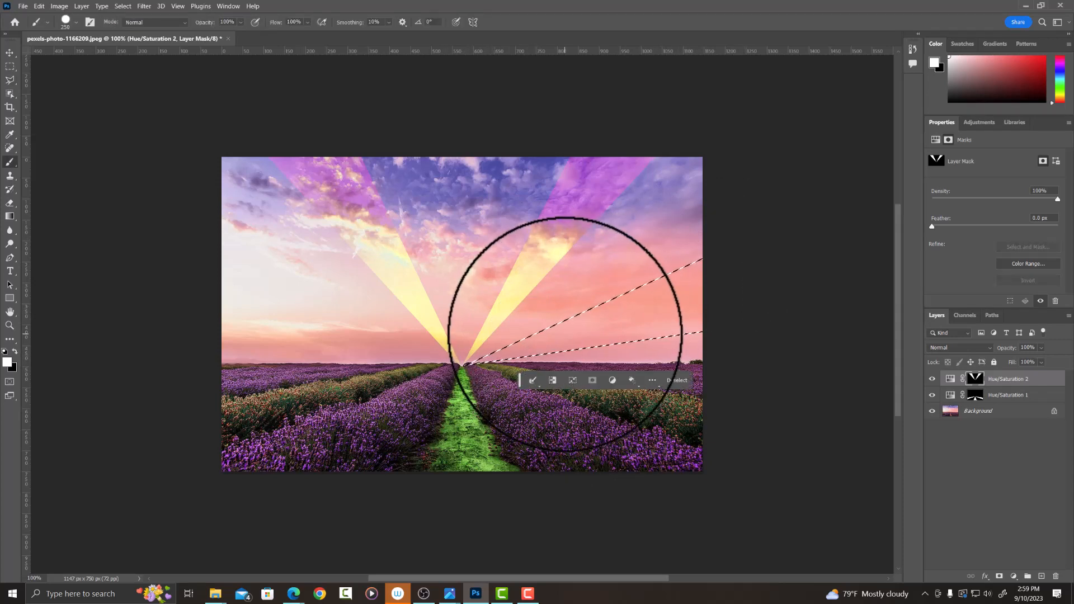
left_click_drag(570, 311, 422, 364)
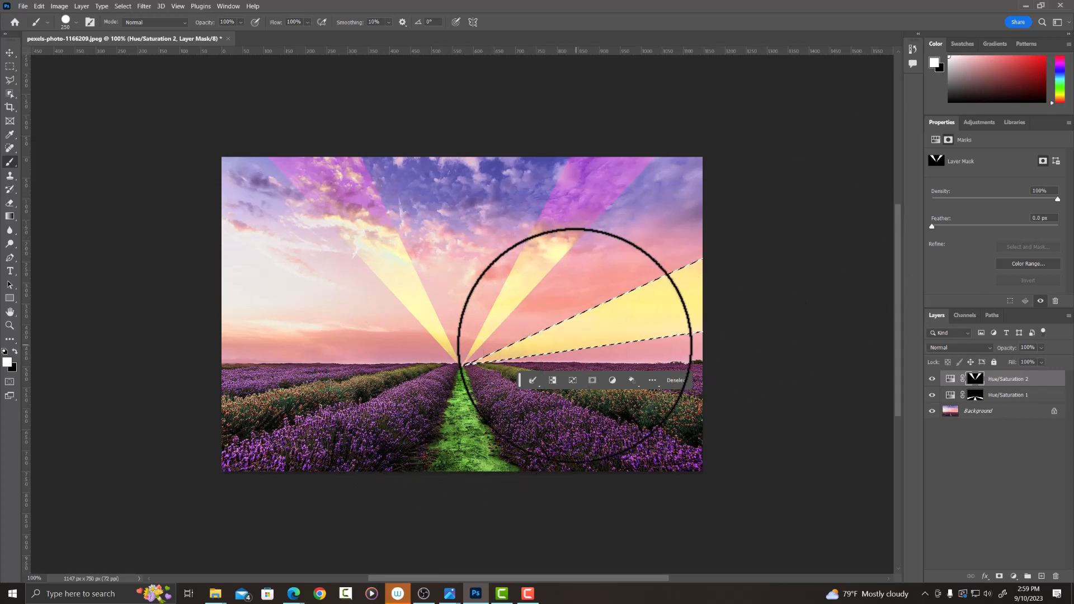
left_click(674, 380)
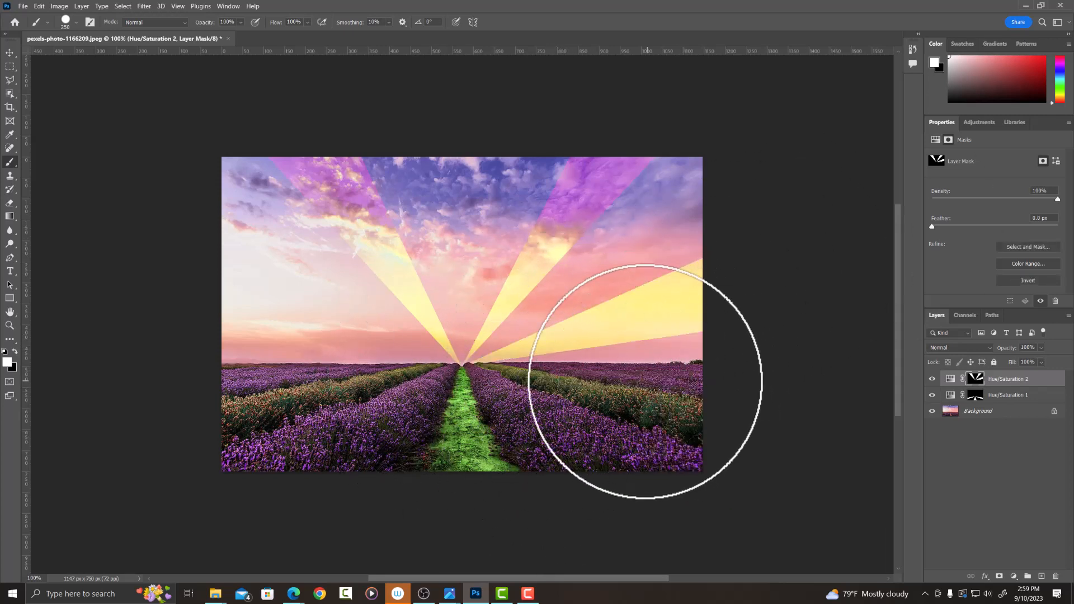
Select a low wedge from the vanishing point to the photo's left edge above the horizon, paint it white on the mask, and deselect.
key("l")
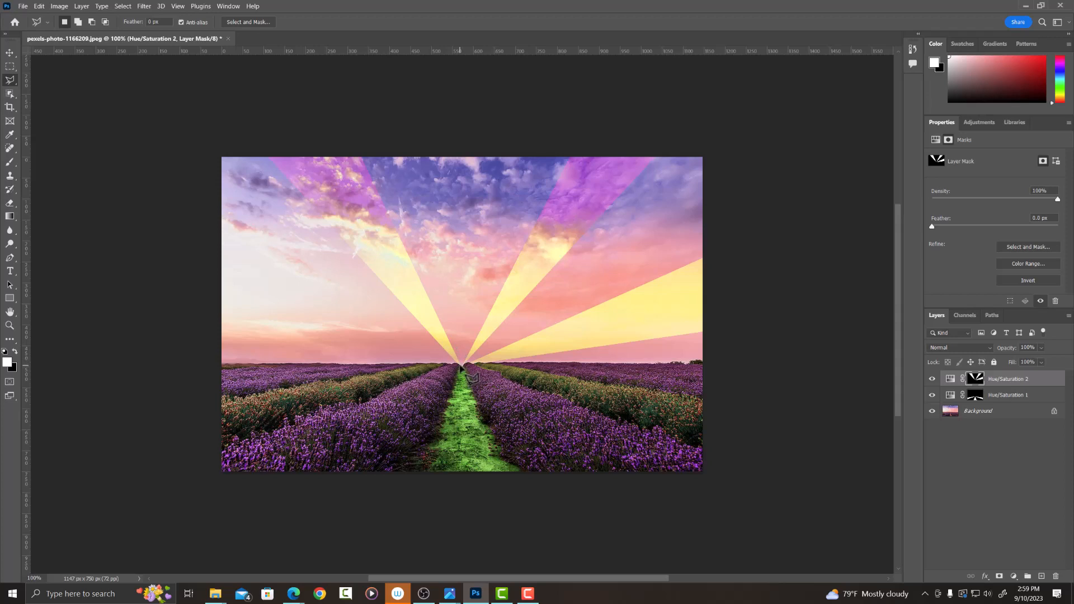
left_click(460, 366)
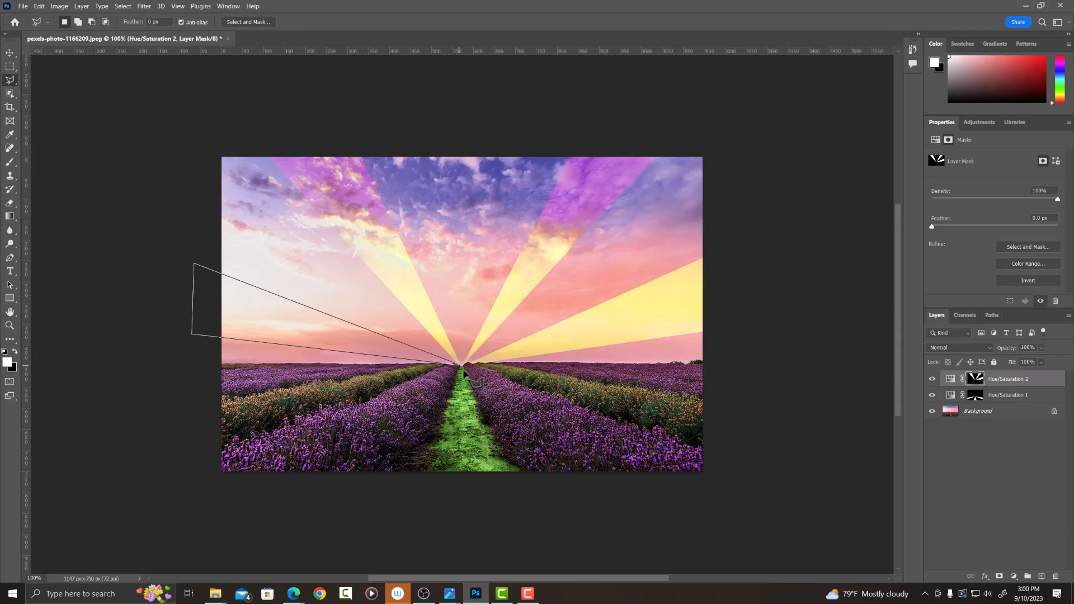
left_click(462, 367)
key("b")
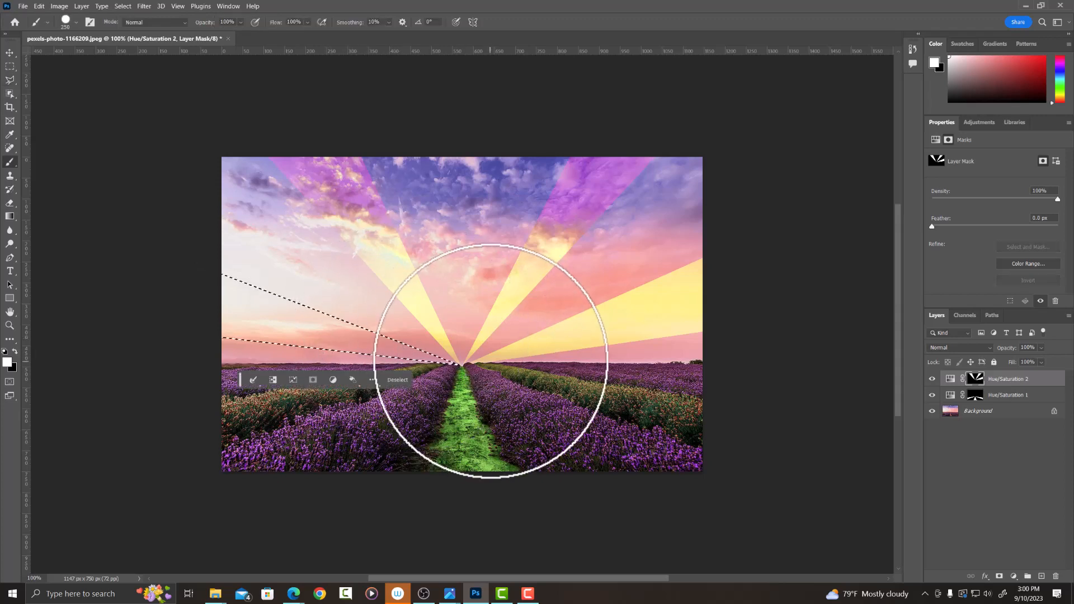
mouse_move(495, 363)
left_mouse_down()
mouse_move(381, 342)
mouse_move(411, 355)
mouse_move(385, 337)
left_mouse_up()
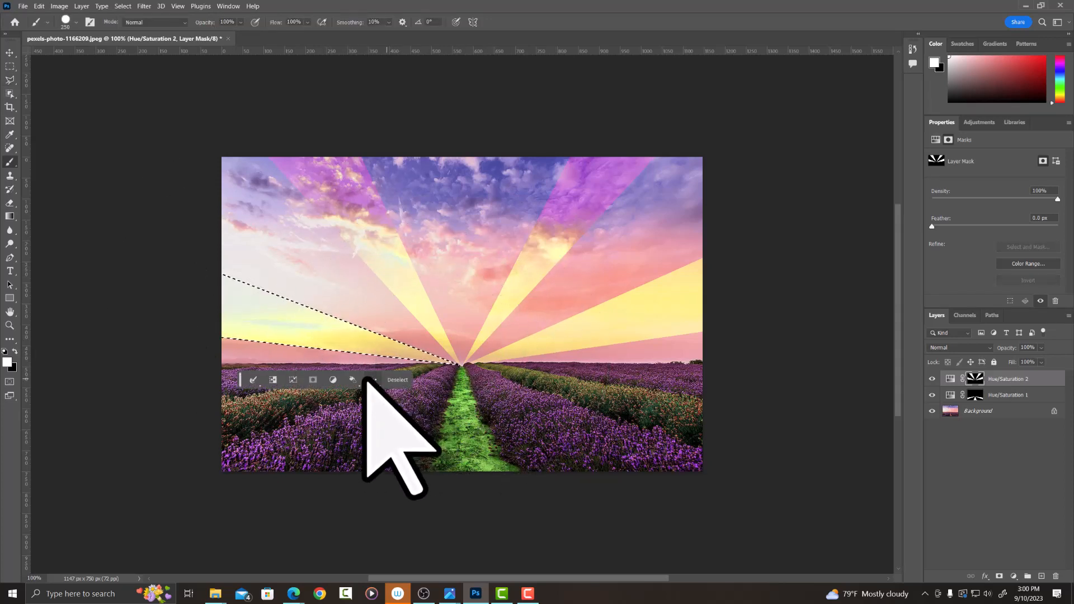
left_click(399, 380)
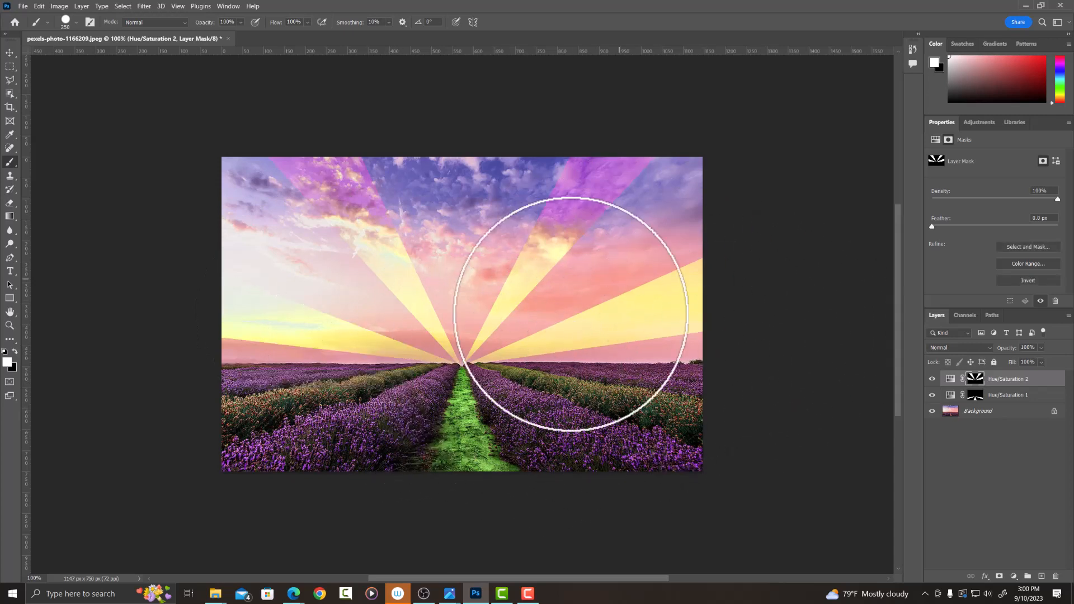